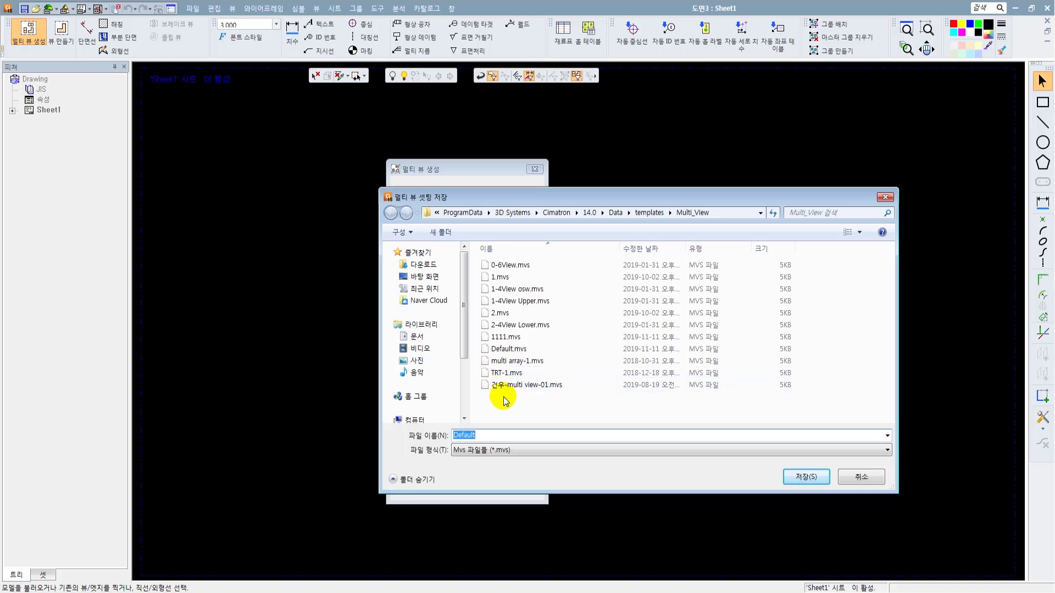
Cancel saving the multi-view settings and close the multi-view creation dialog.
click(511, 404)
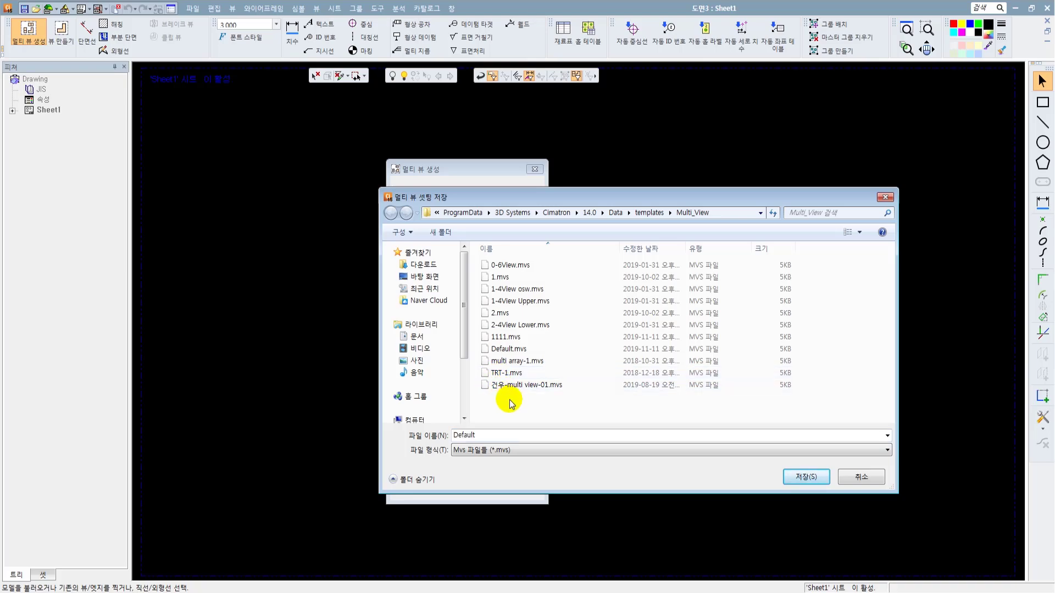
click(858, 477)
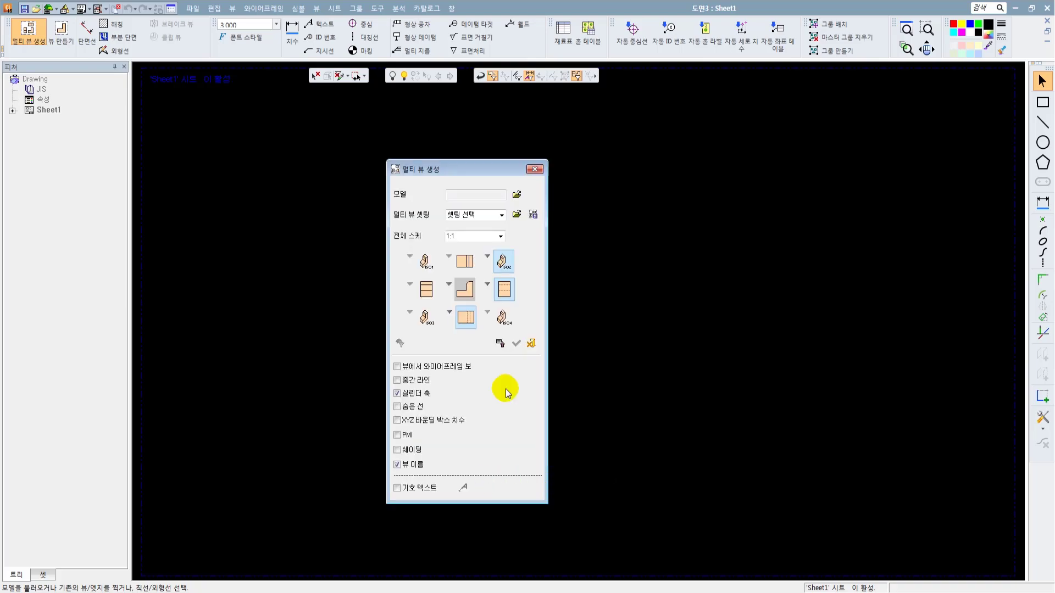
click(534, 168)
Start the frame array (프레임 배열) command and enlarge its dialog until all five frame rows show.
click(335, 8)
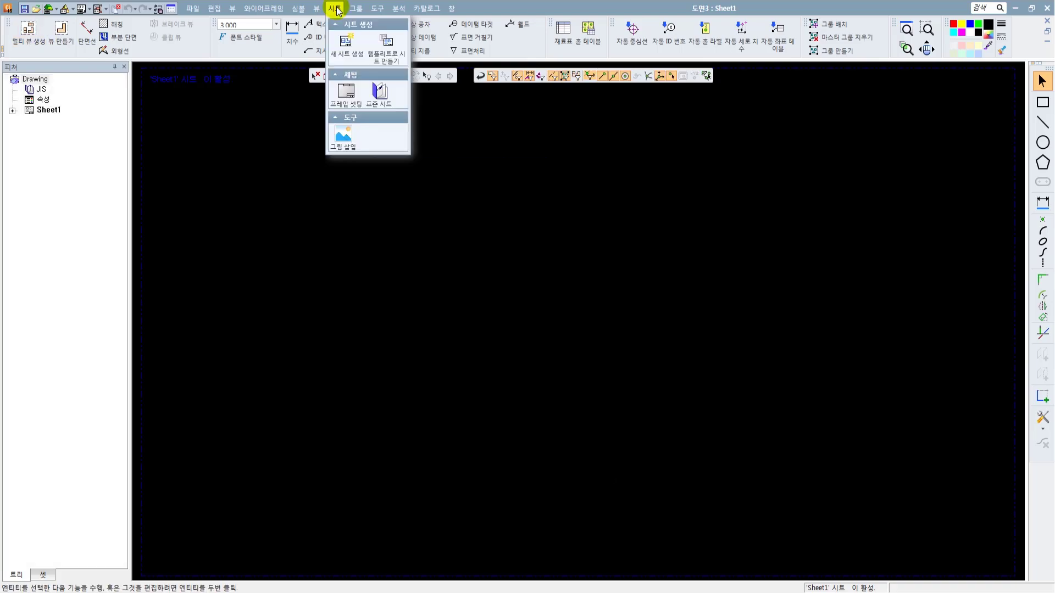
click(416, 45)
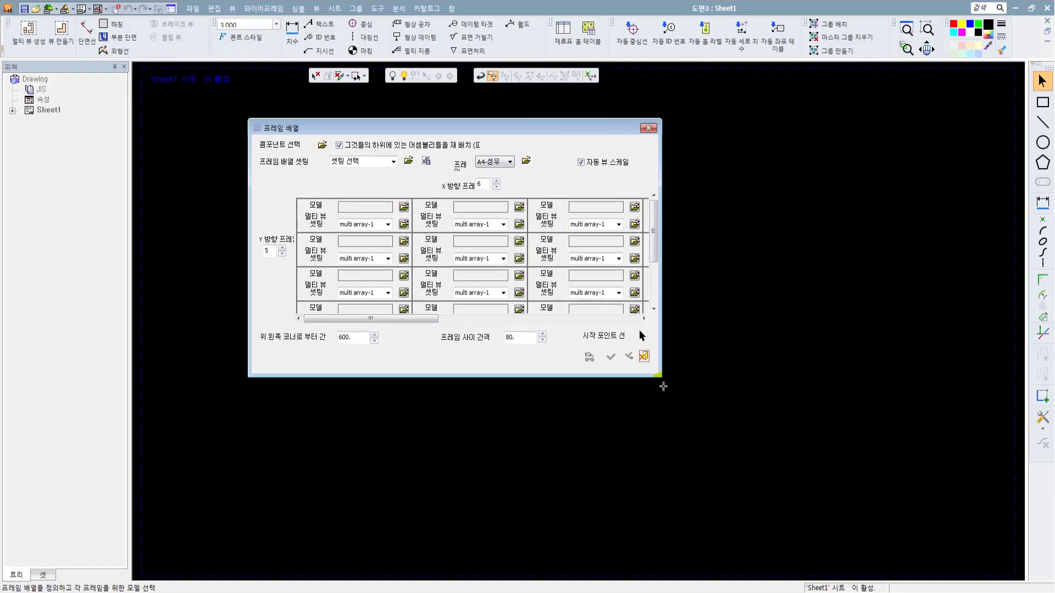
drag(661, 376, 830, 475)
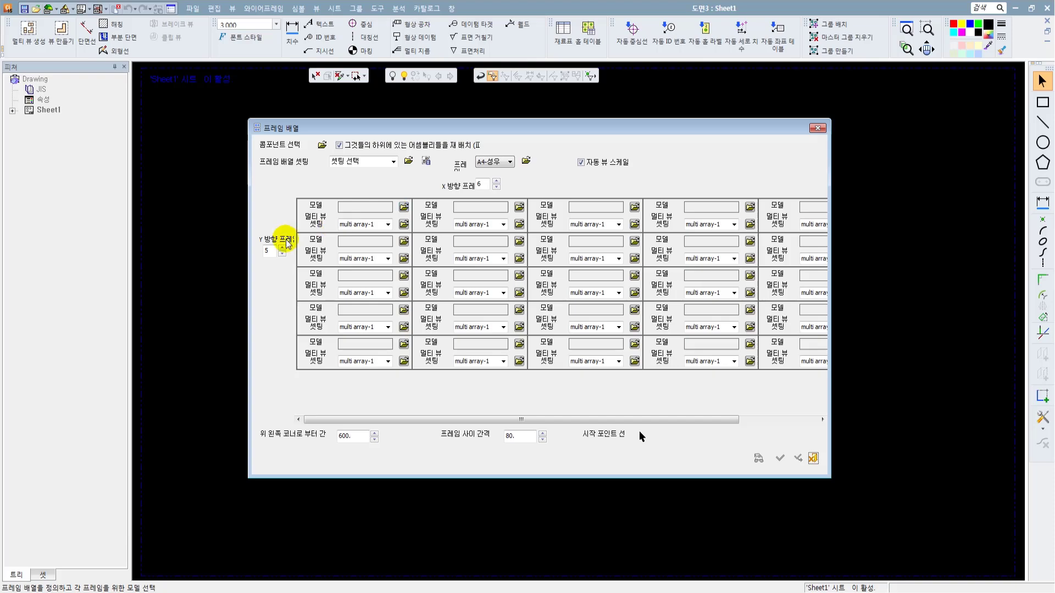
Load the multi array-1.mvs template as the multi-view setting of the first frame in the array.
click(388, 224)
click(388, 226)
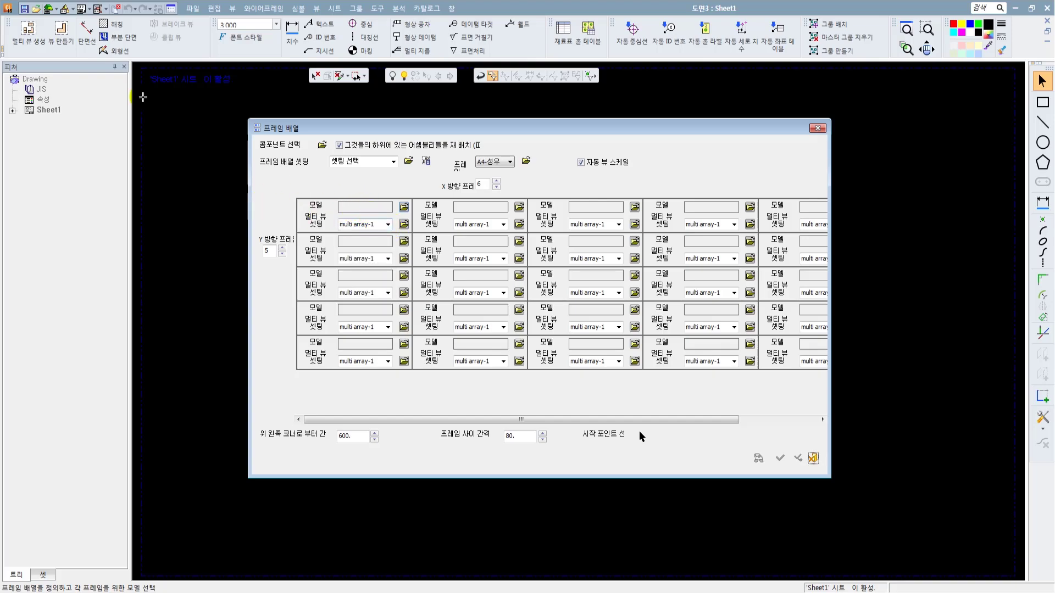
click(405, 224)
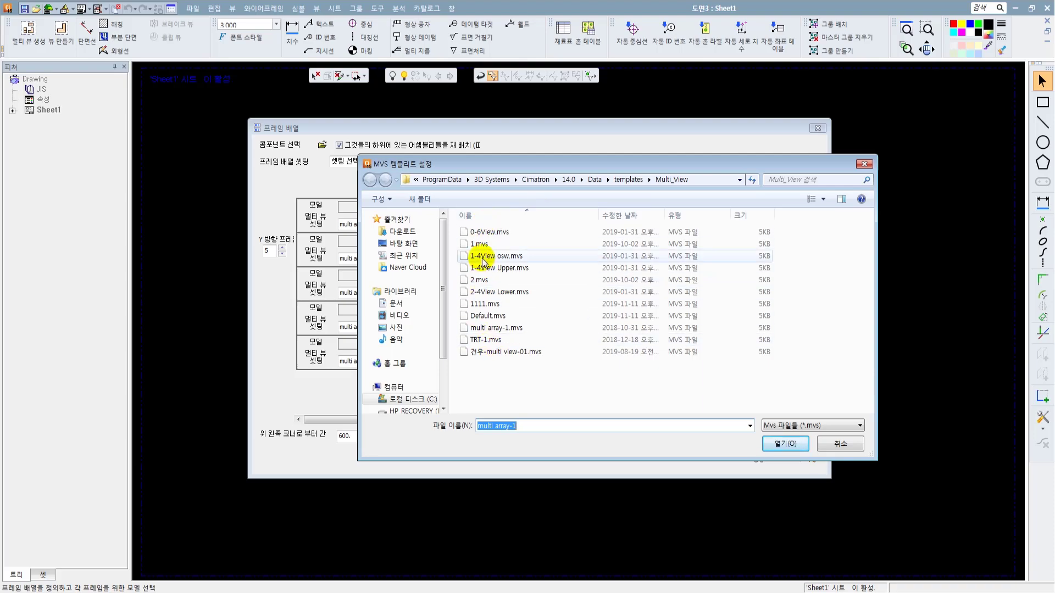
drag(484, 164, 555, 162)
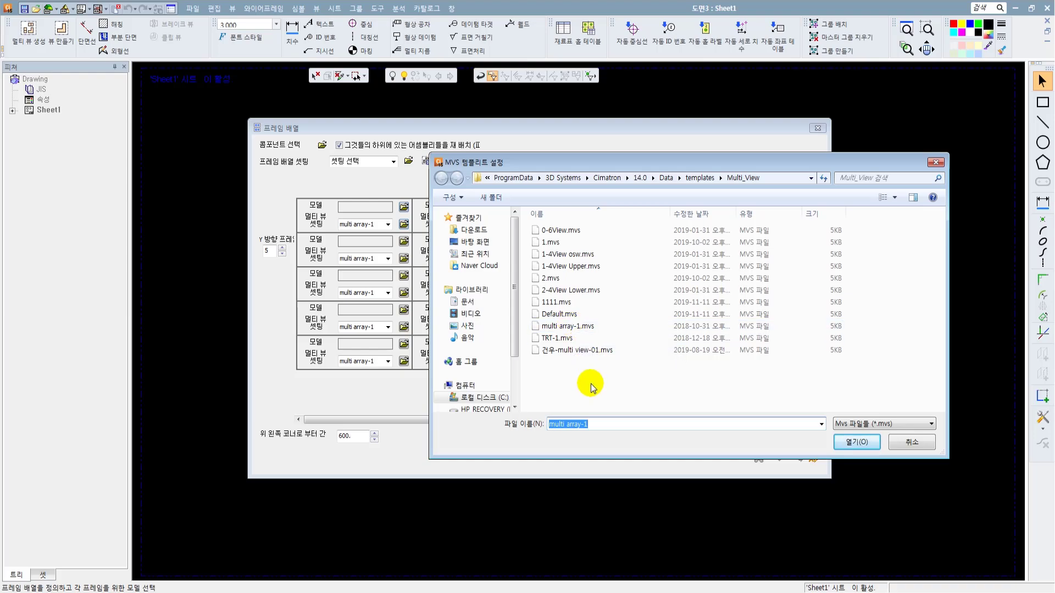
click(567, 325)
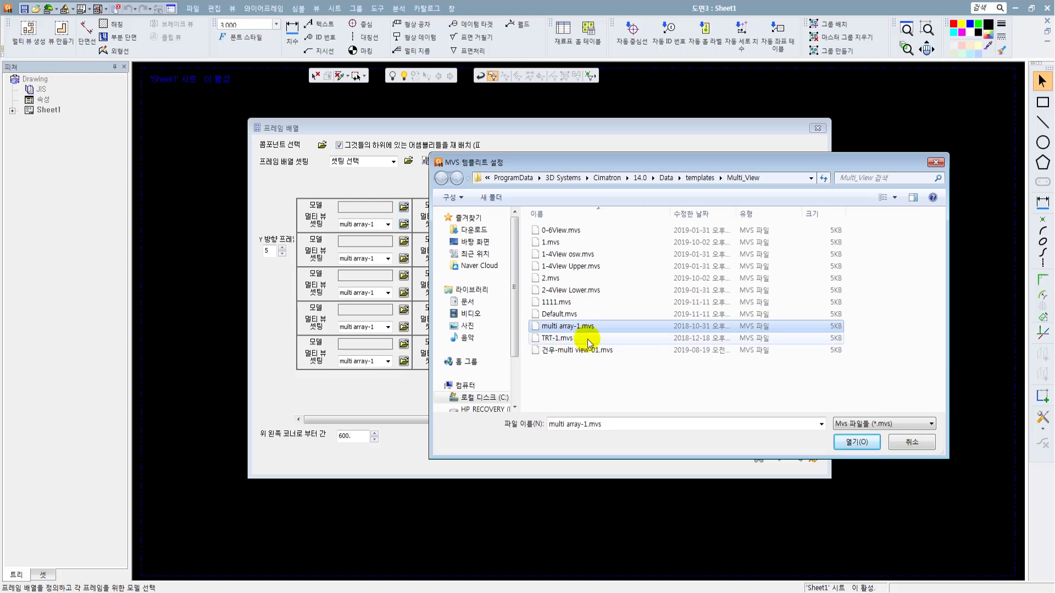
click(856, 442)
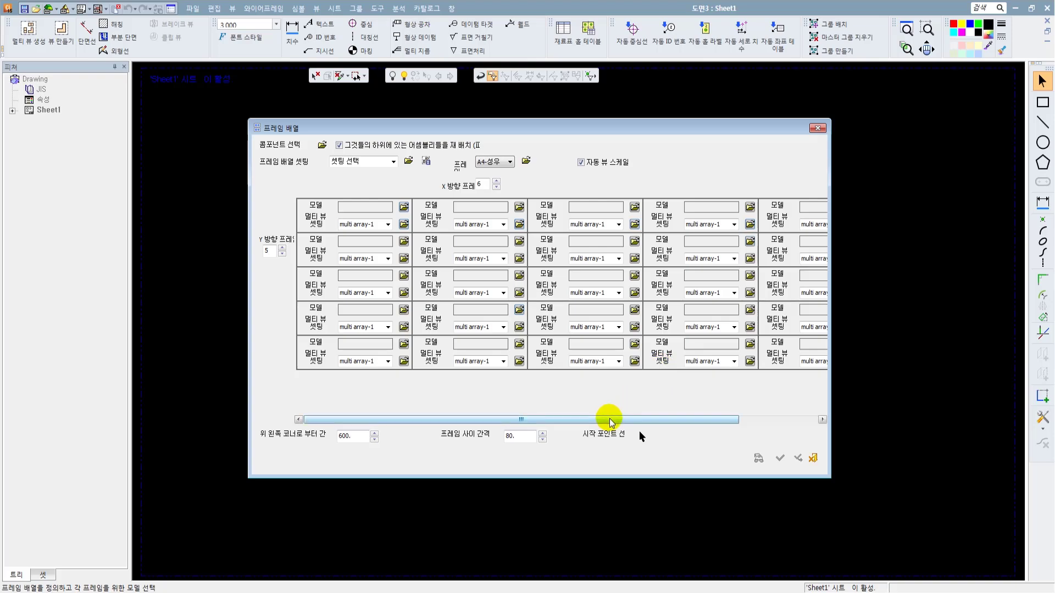
Review the available frame formats and the distance setting from the upper-left corner in the frame array.
mouse_move(610, 420)
mouse_down()
mouse_move(725, 412)
mouse_move(600, 413)
mouse_up()
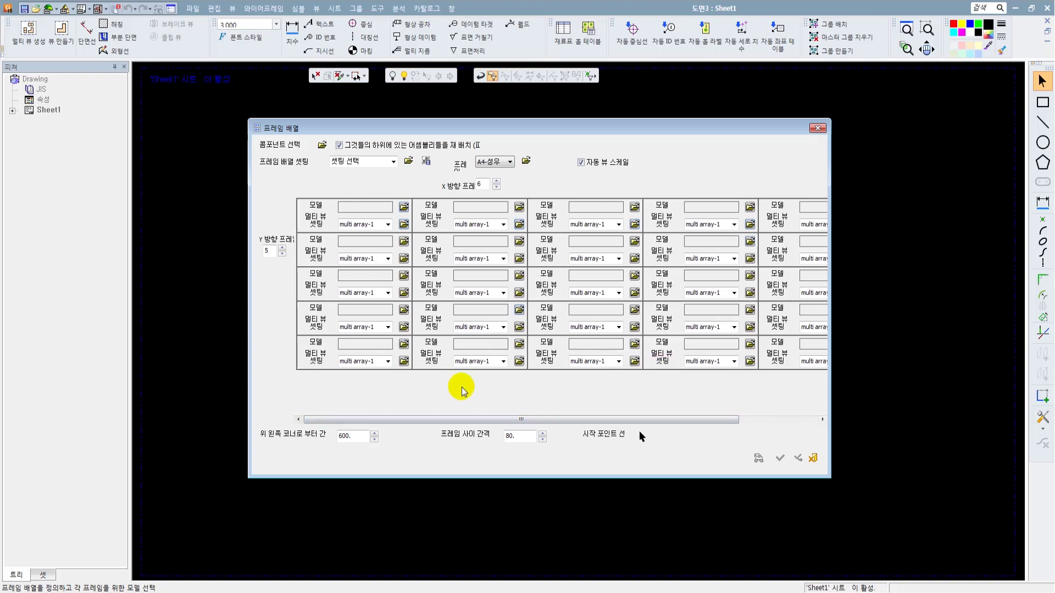
click(508, 162)
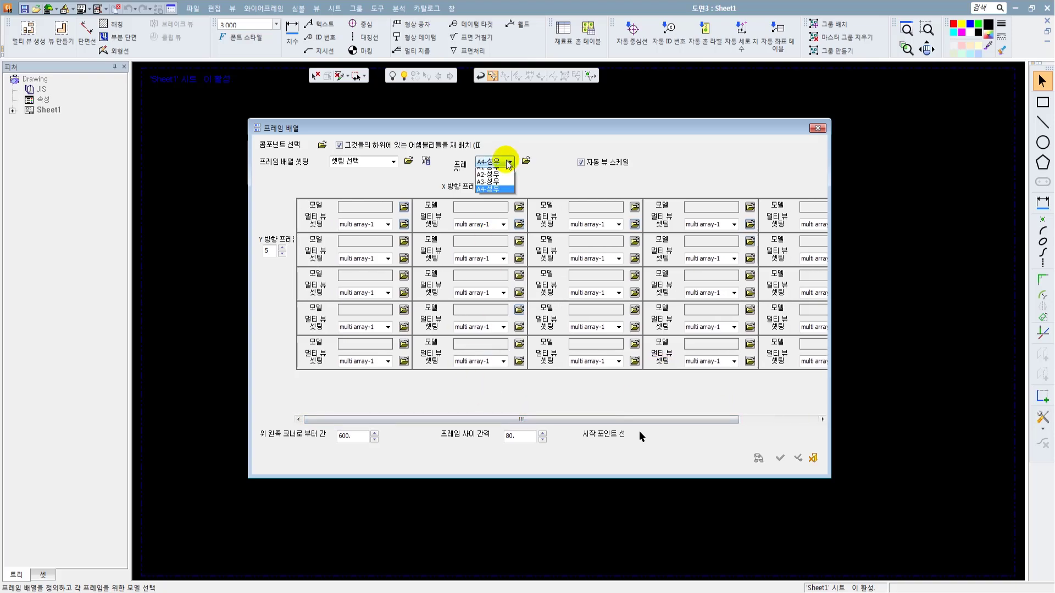
click(506, 161)
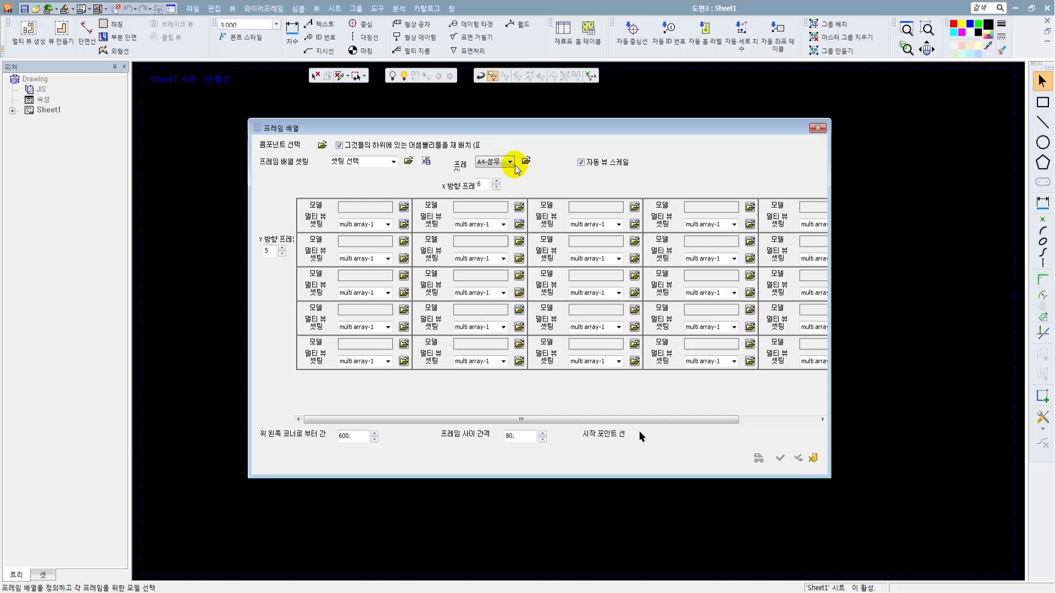
click(509, 164)
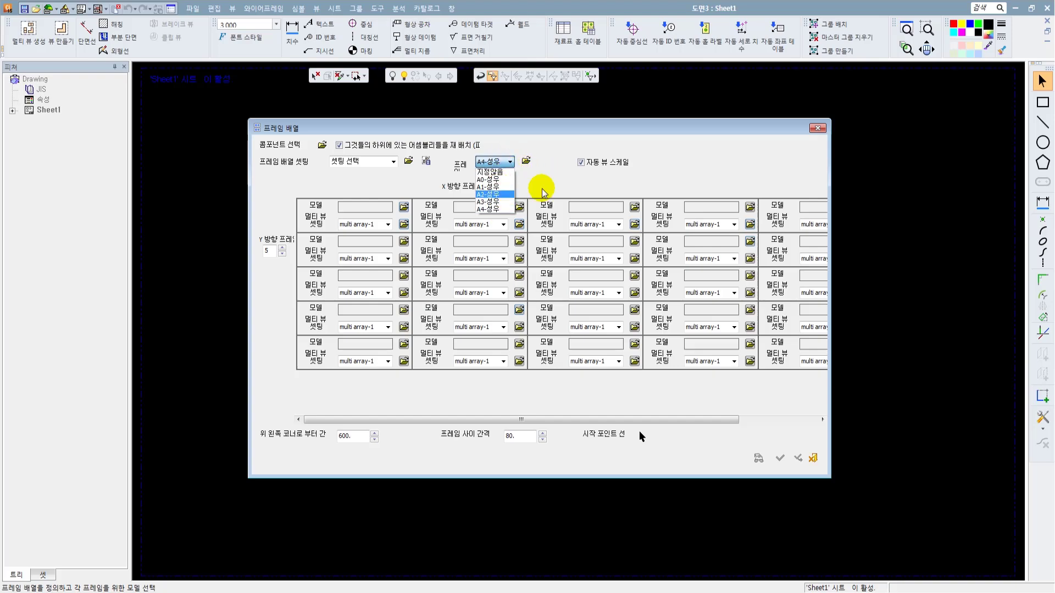
click(562, 182)
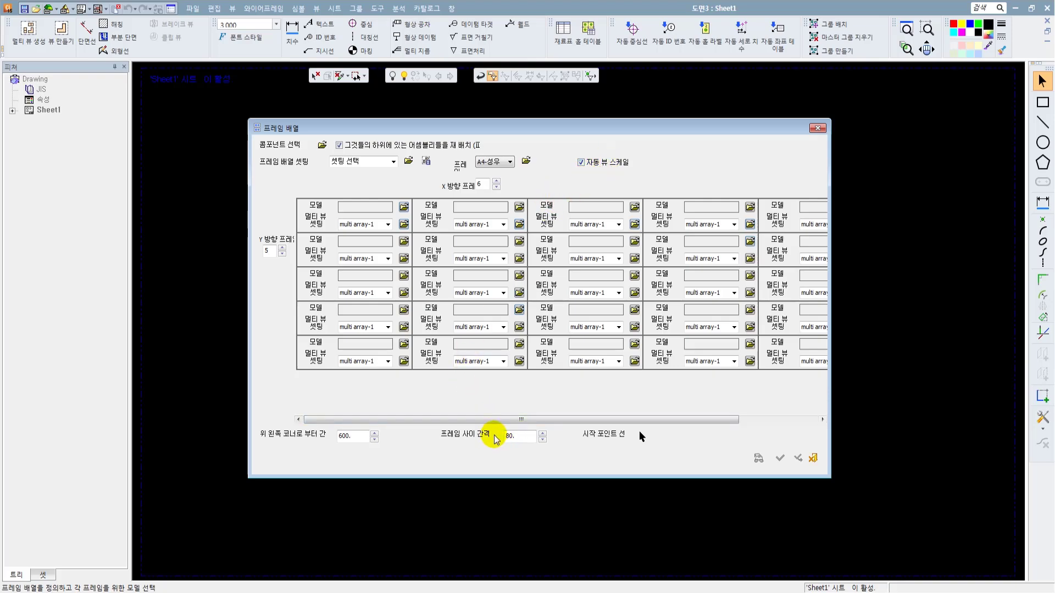
drag(362, 438, 321, 438)
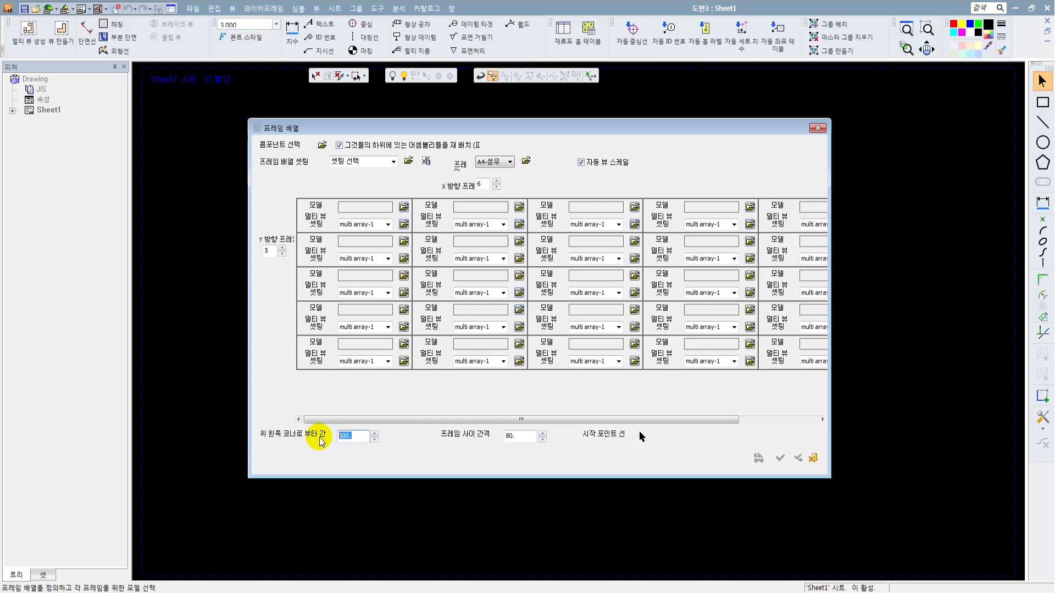
click(355, 185)
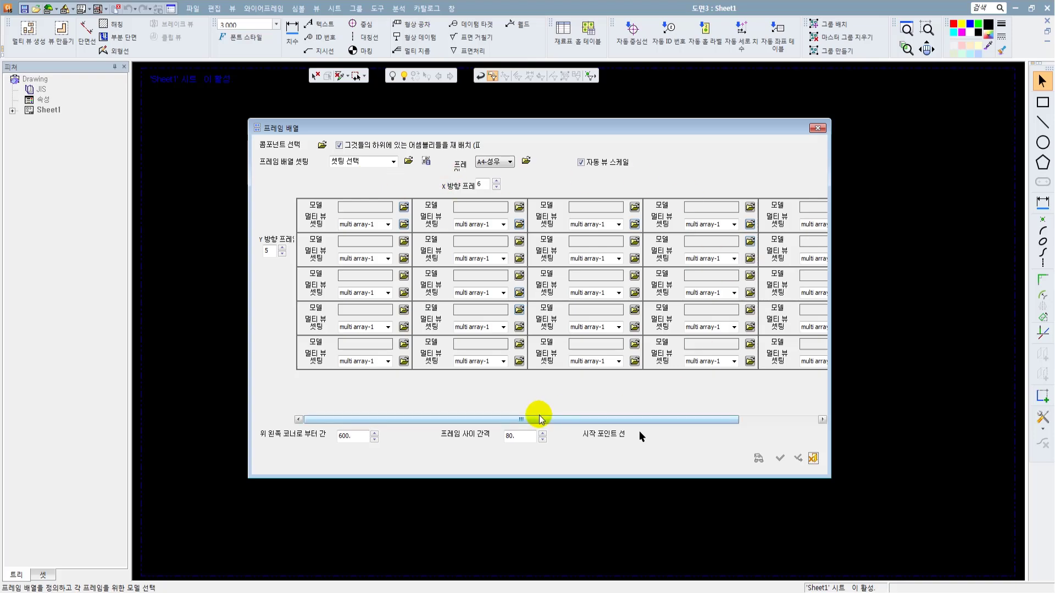
Save the frame array settings as Default_mm.afs in the Array_Of_Frames folder.
click(426, 160)
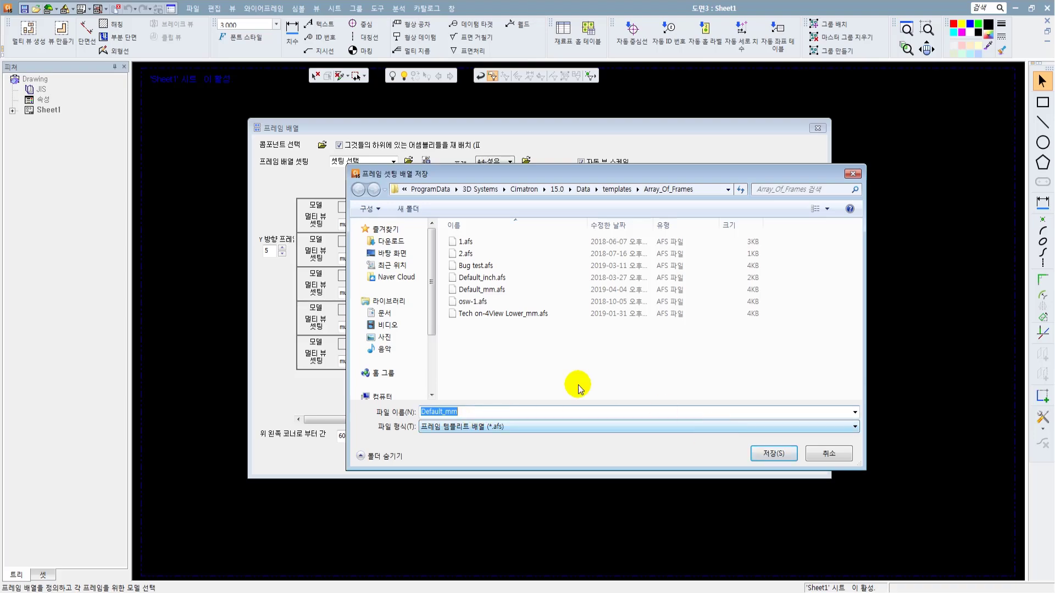
click(488, 350)
click(482, 290)
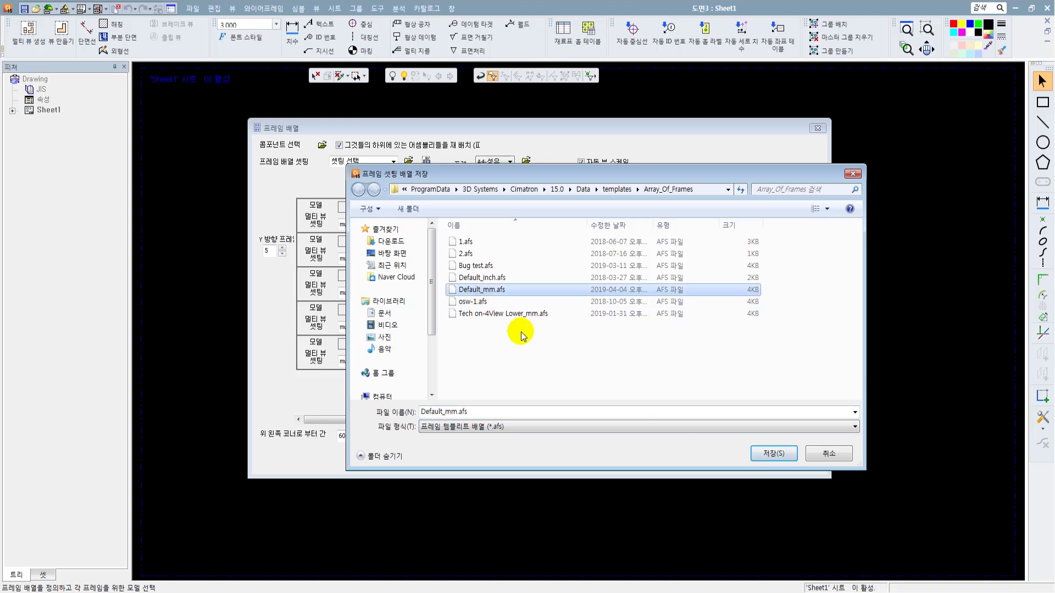
click(772, 455)
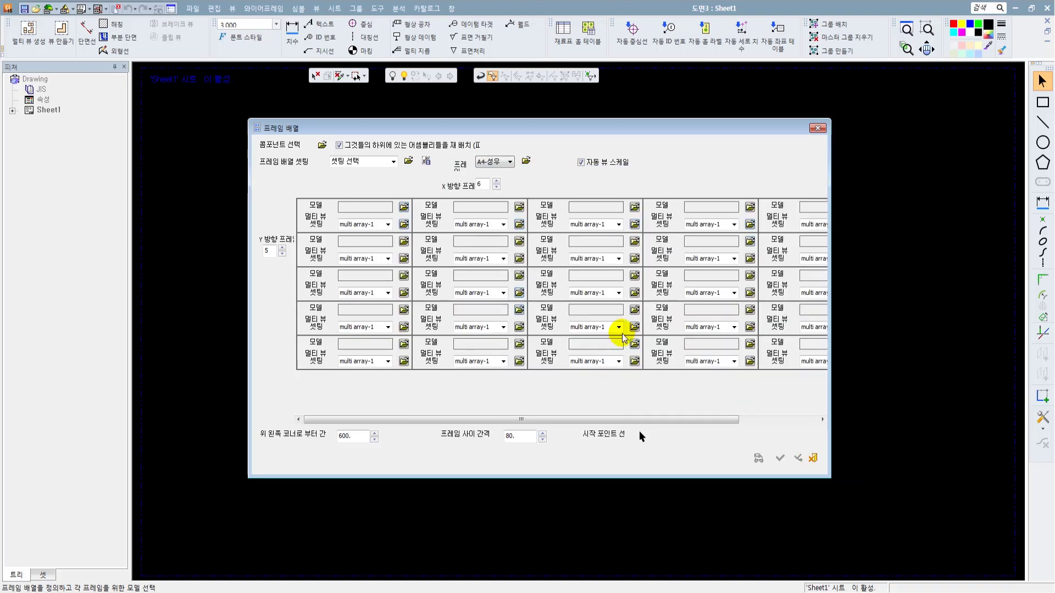
Add the parts 2DR Die Block, Die, Lifter, Linner, Pad, Punch and ST from M50 VENT_PD as frame array components.
click(323, 147)
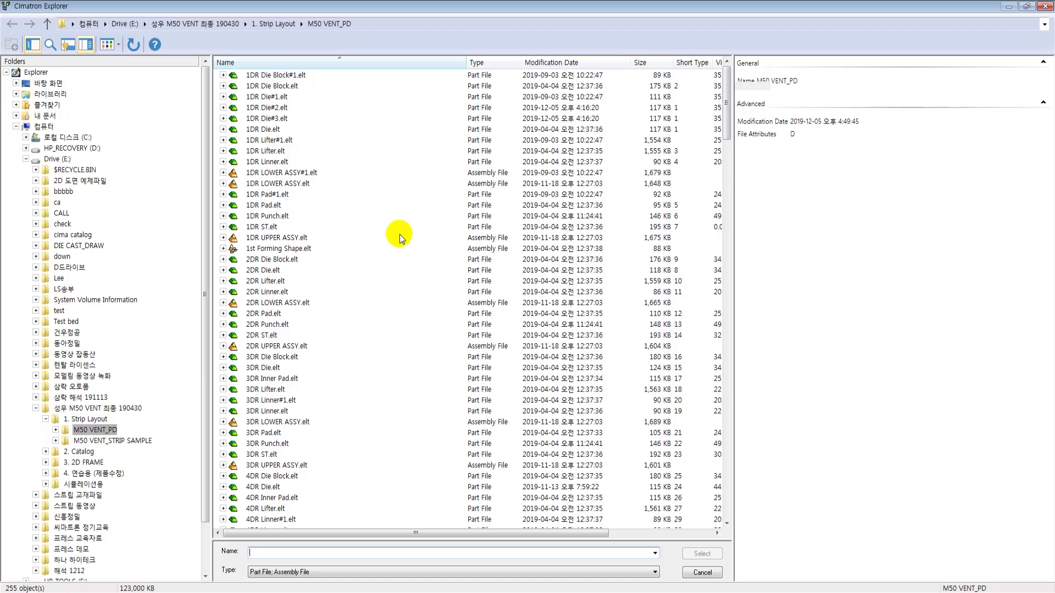
click(277, 260)
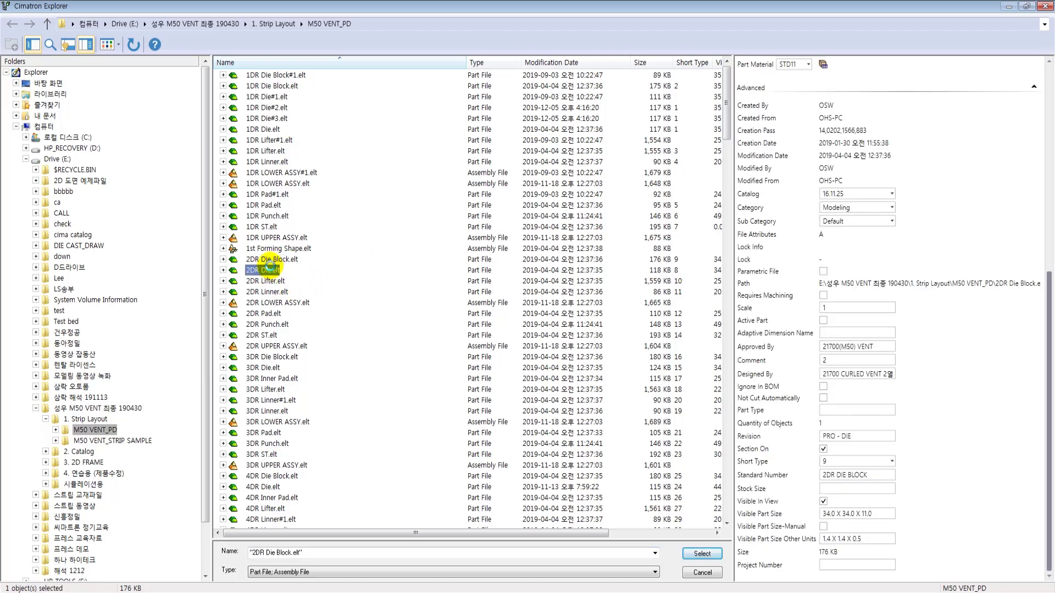
ctrl+click(262, 270)
ctrl+click(263, 281)
ctrl+click(265, 291)
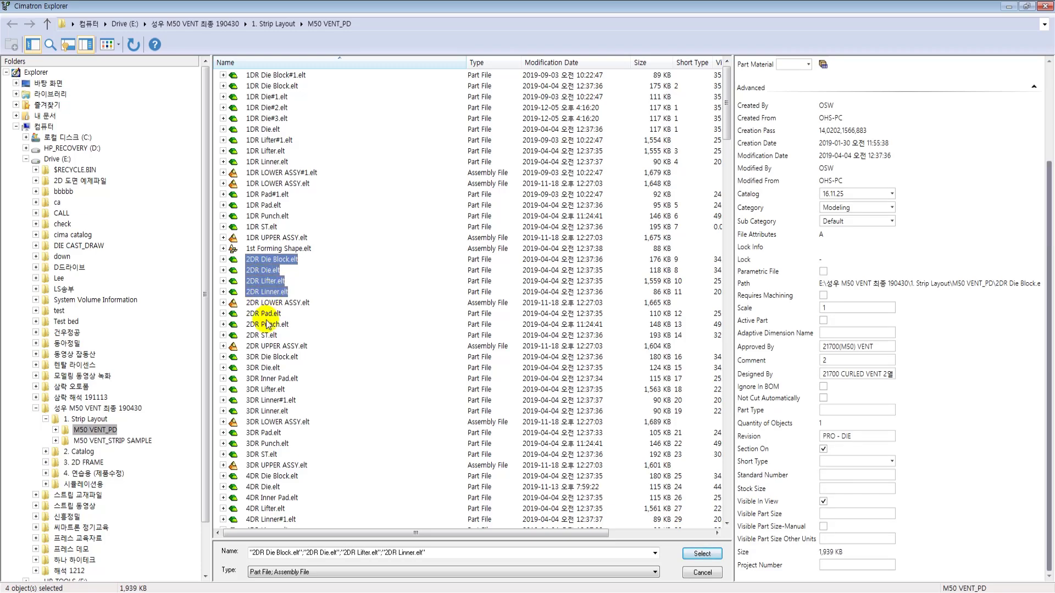
ctrl+click(262, 313)
ctrl+click(263, 324)
ctrl+click(258, 337)
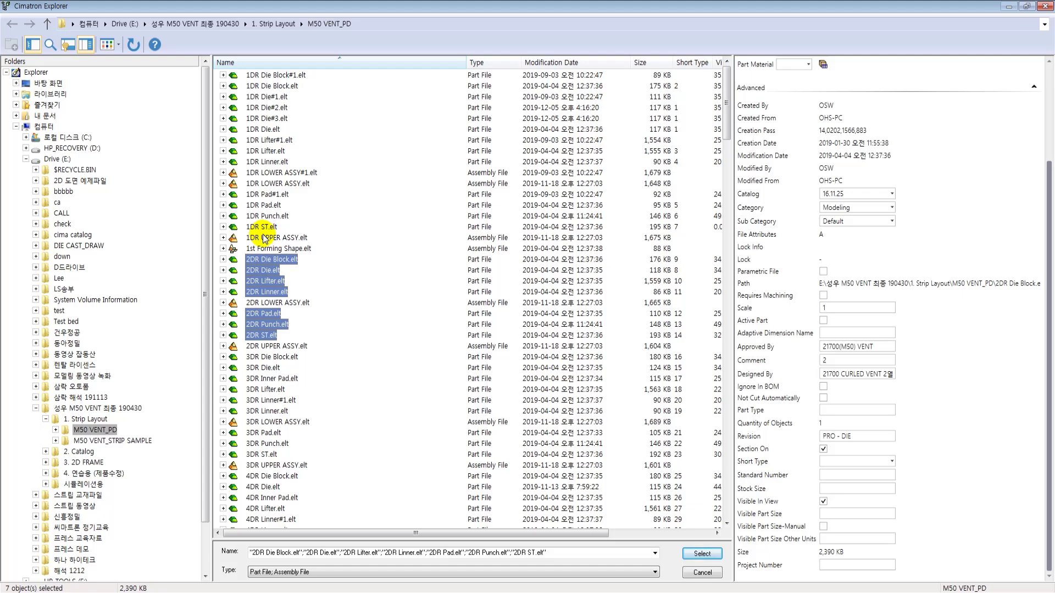
click(702, 554)
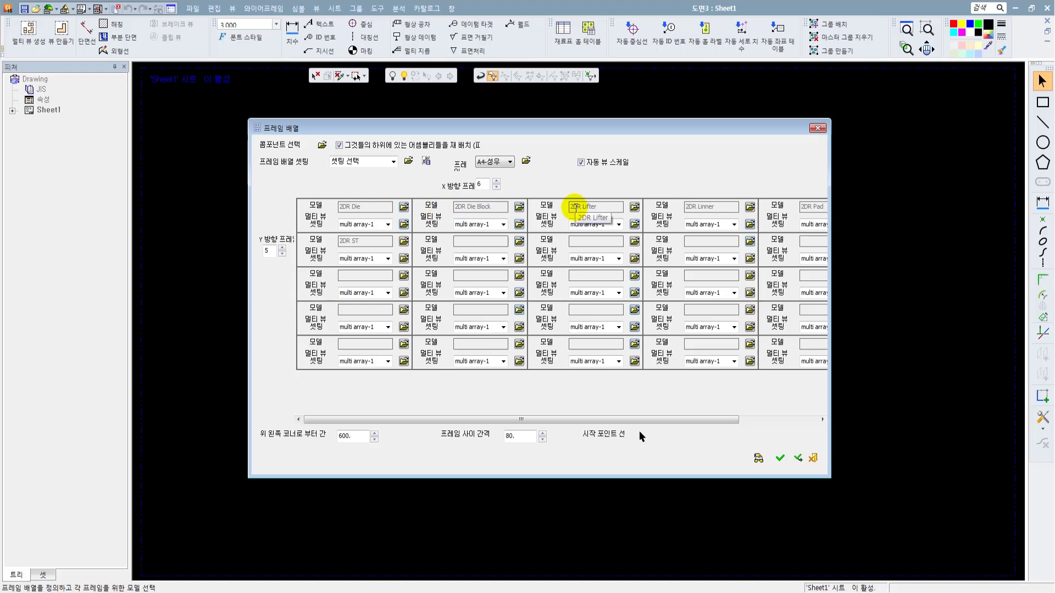
Set the array's start point near the sheet's upper-left corner and generate the frames with their part views.
drag(567, 132, 638, 144)
click(711, 447)
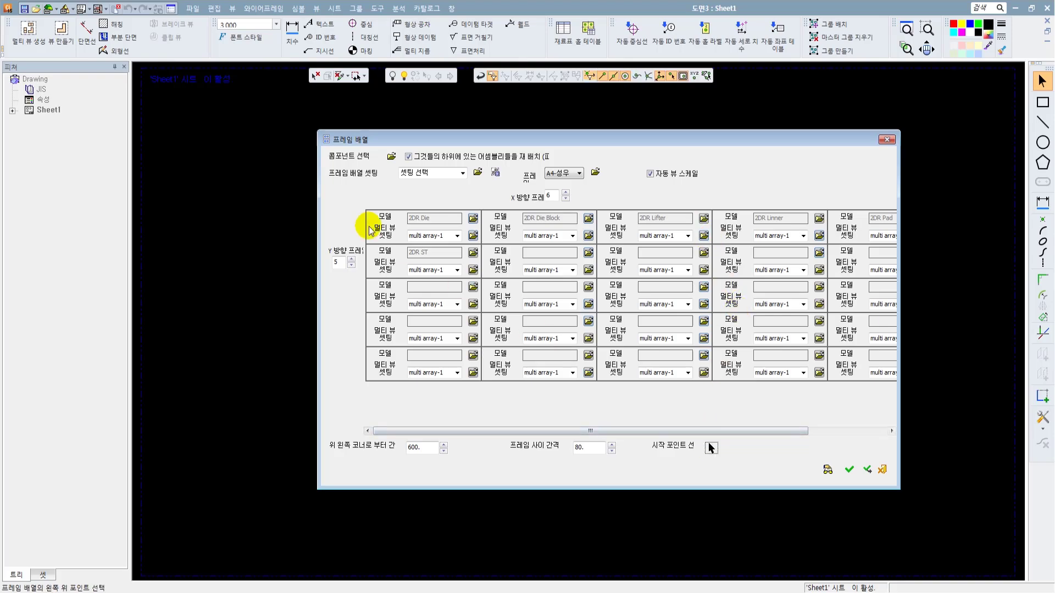
click(195, 141)
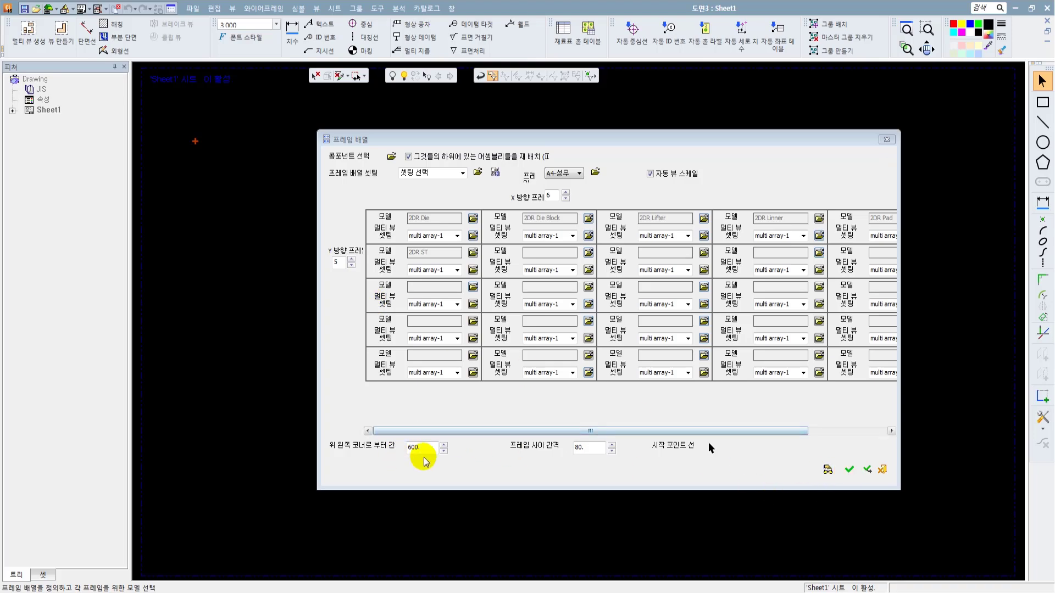
click(829, 470)
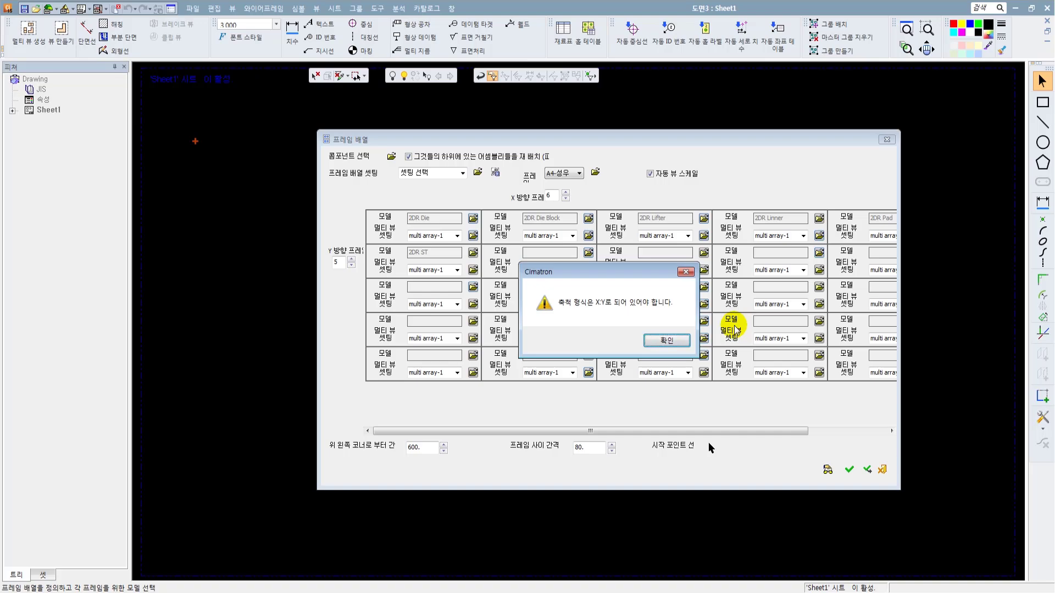
key(Return)
key(Return)
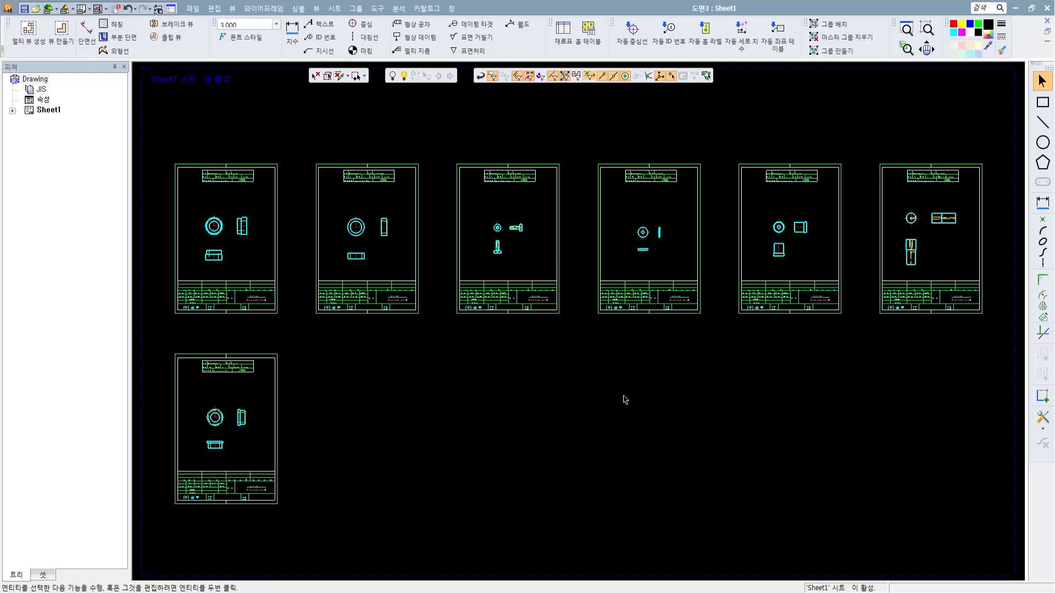
Inspect the attribute code behind the finished-size text (완성치수) in the 2DR Die frame's title block.
scroll(597, 368, down, 1)
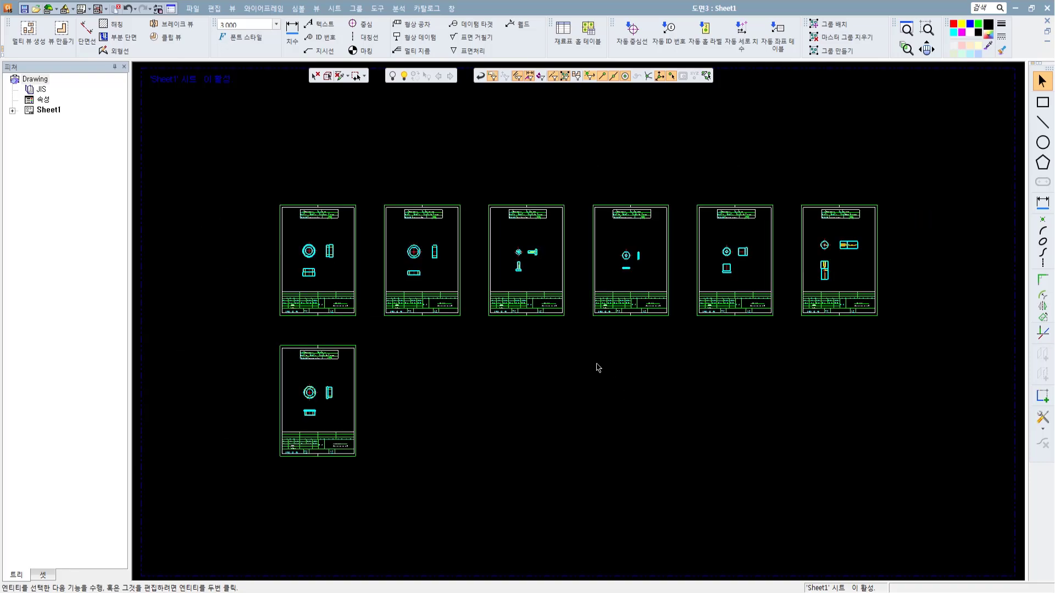
scroll(294, 229, up, 3)
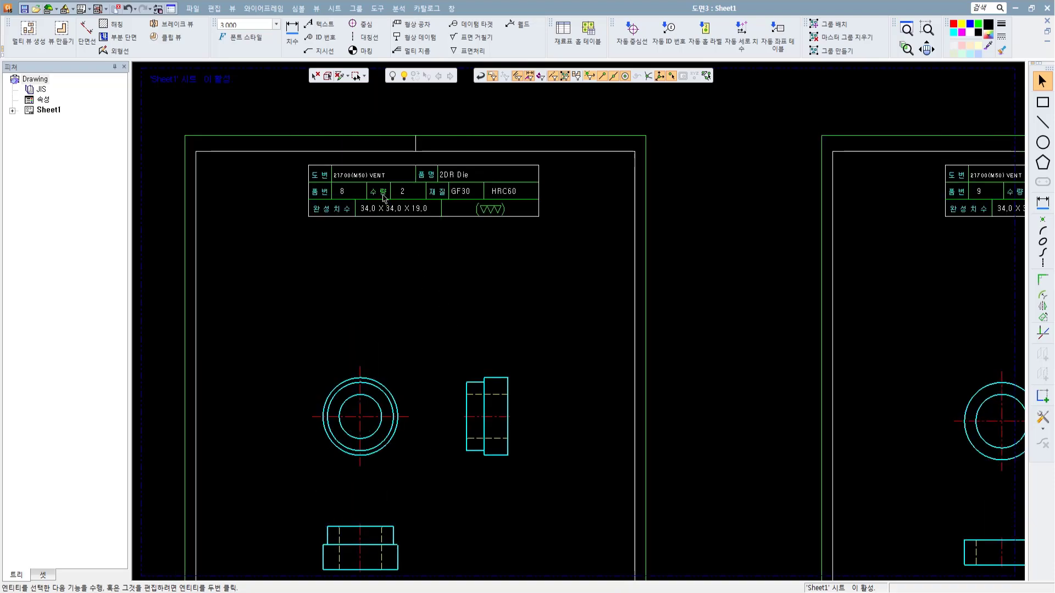
scroll(379, 165, up, 2)
double_click(404, 220)
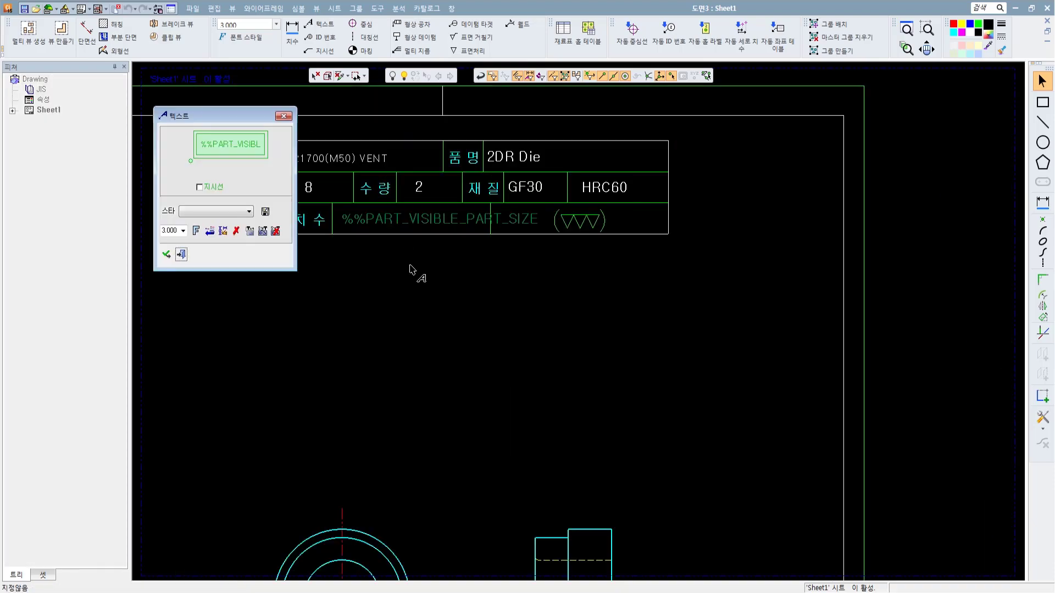
click(236, 146)
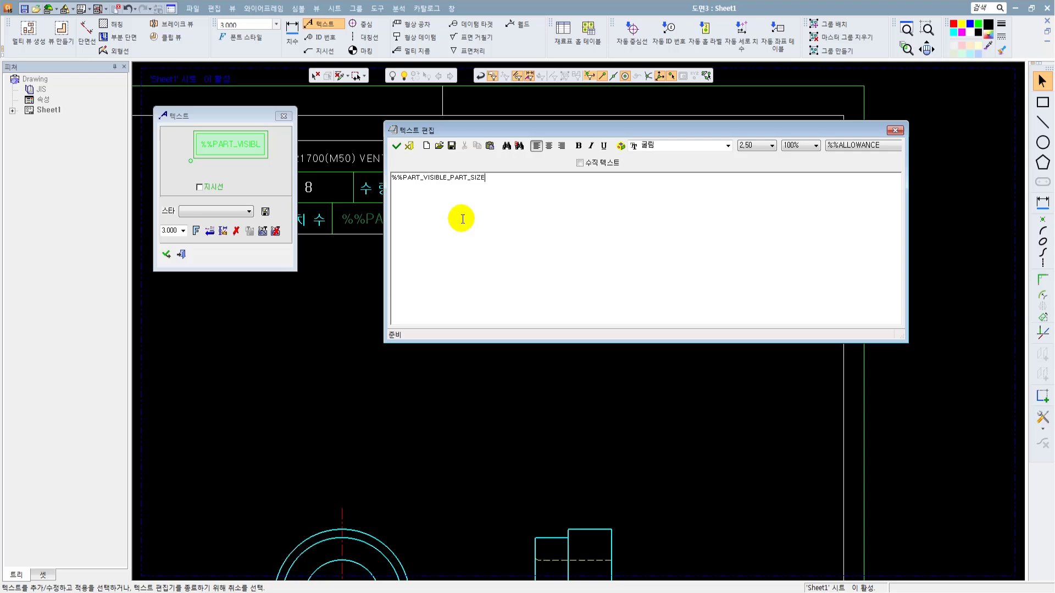
click(872, 144)
click(683, 254)
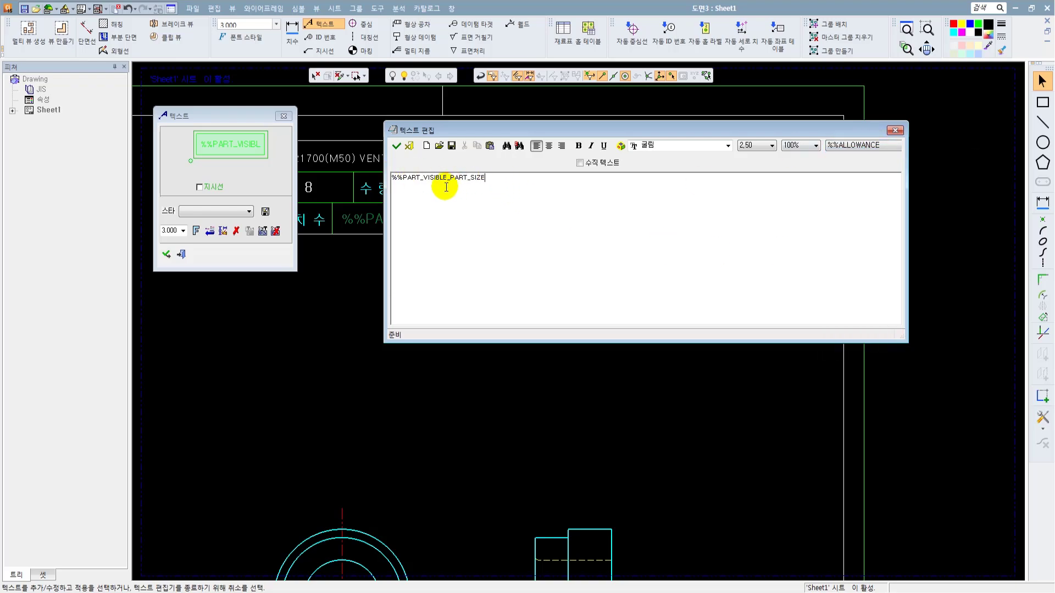
drag(506, 181, 394, 177)
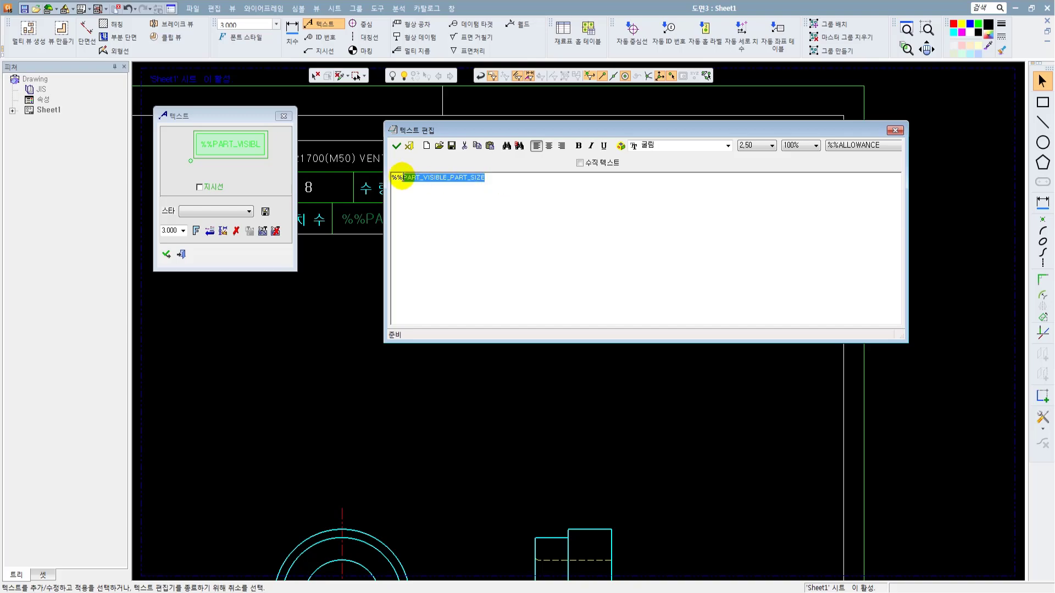
click(182, 253)
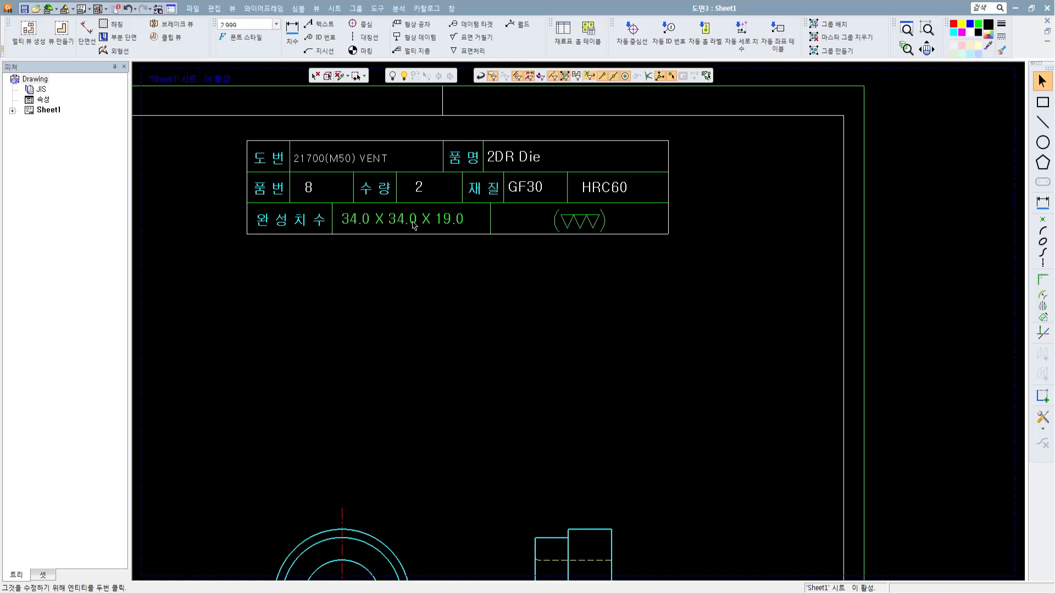
Check the attribute code behind the part name text (품명) in the same title block.
double_click(512, 158)
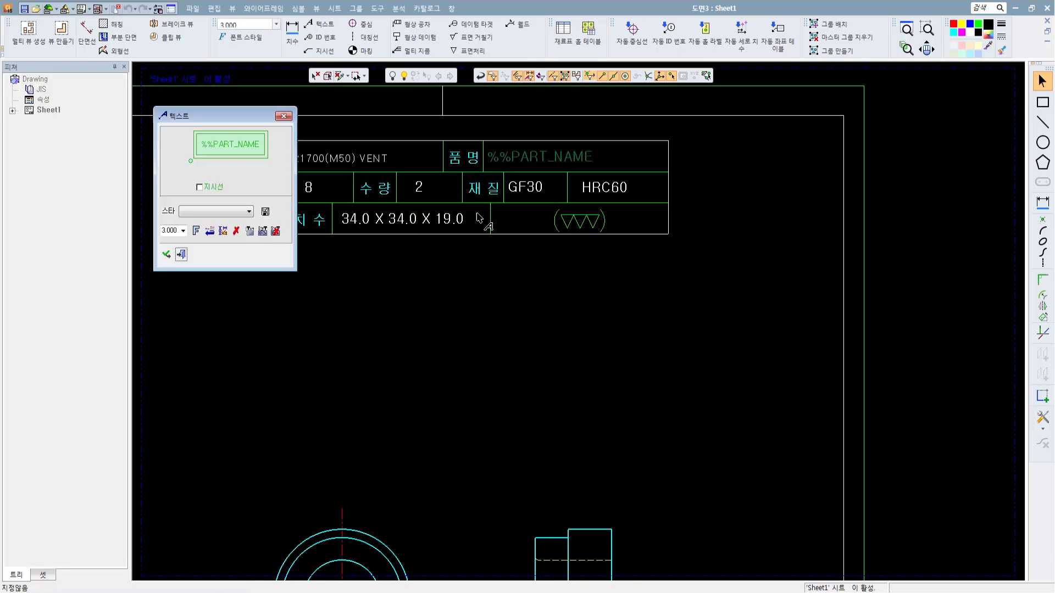
click(250, 149)
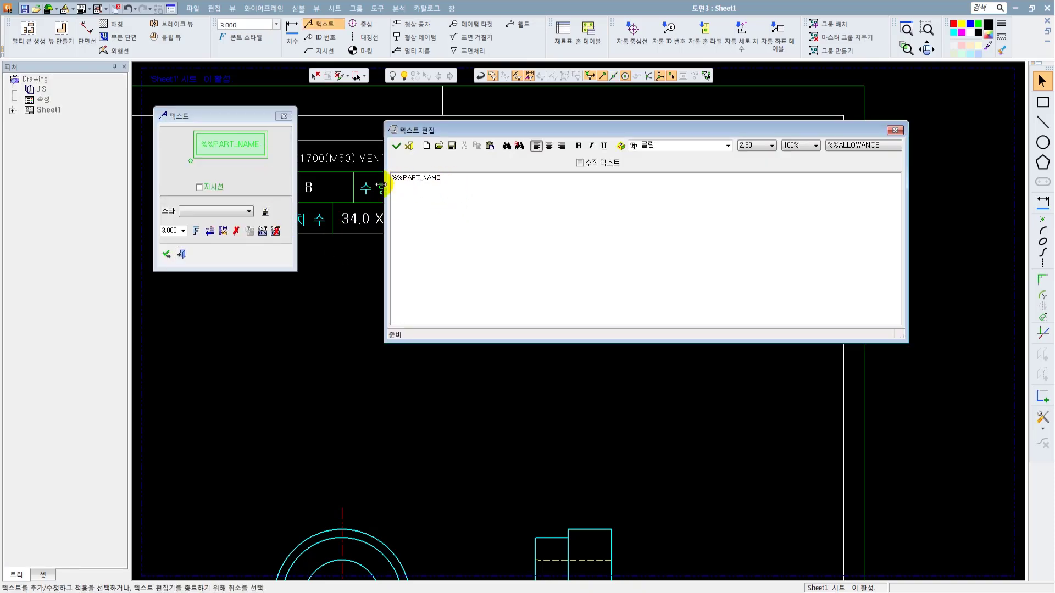
click(182, 253)
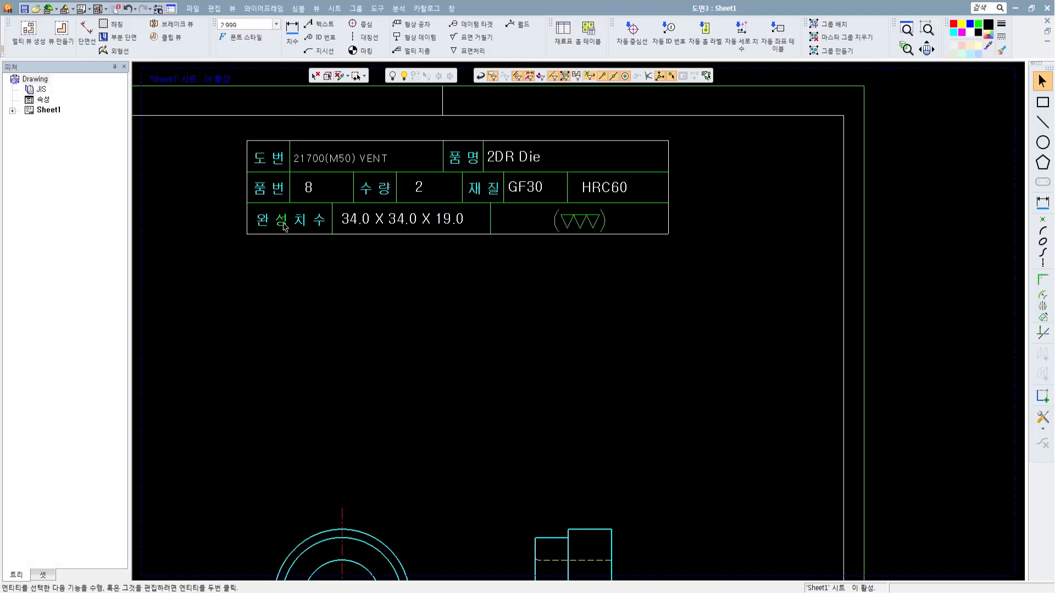
Inspect the attribute code behind the drawing number text (도번) and leave the text editor.
double_click(331, 163)
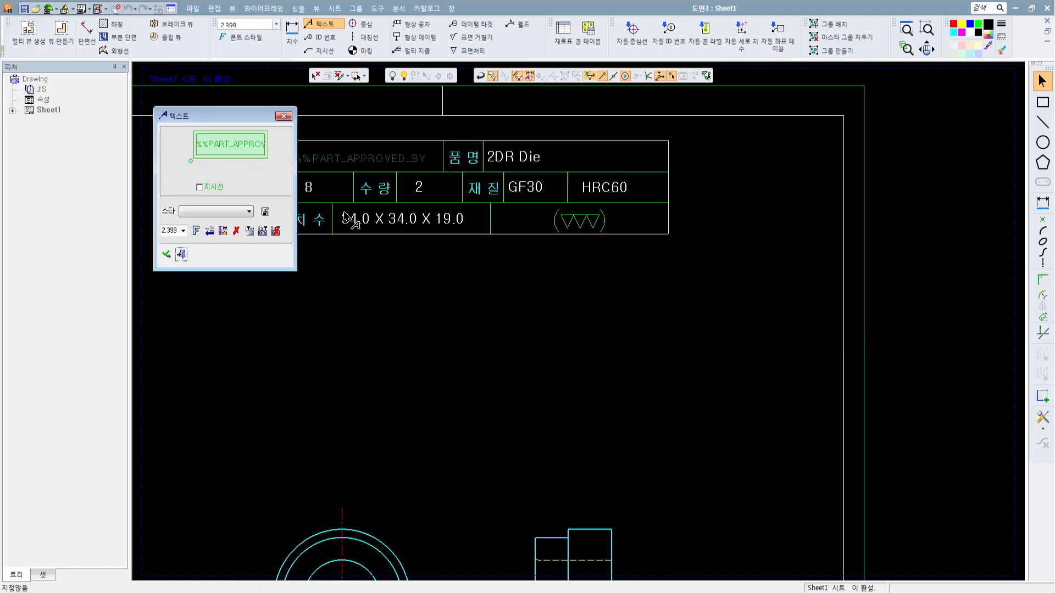
drag(237, 114, 476, 246)
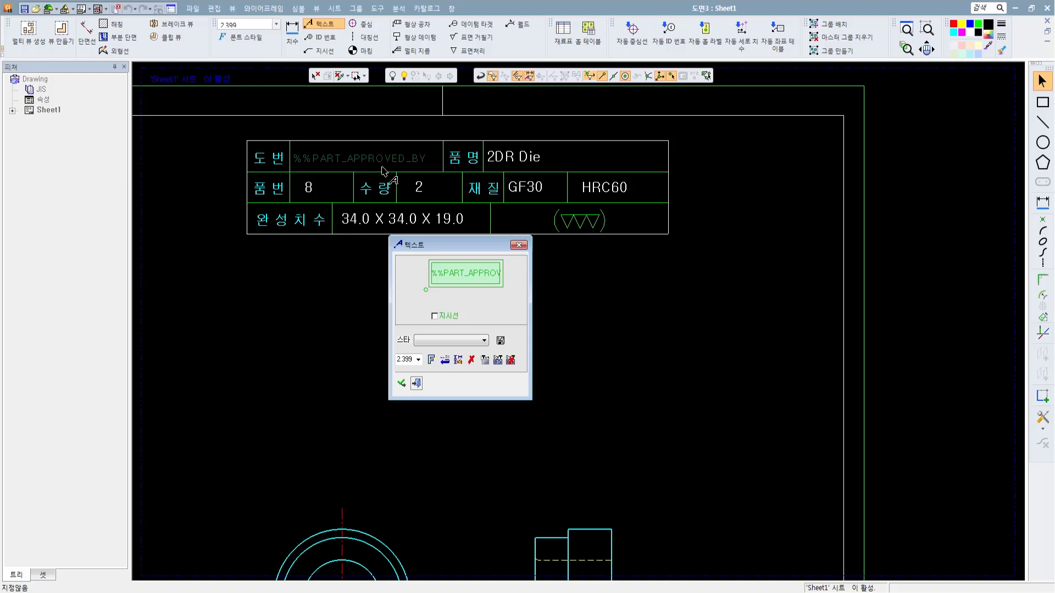
click(462, 270)
drag(471, 179, 391, 177)
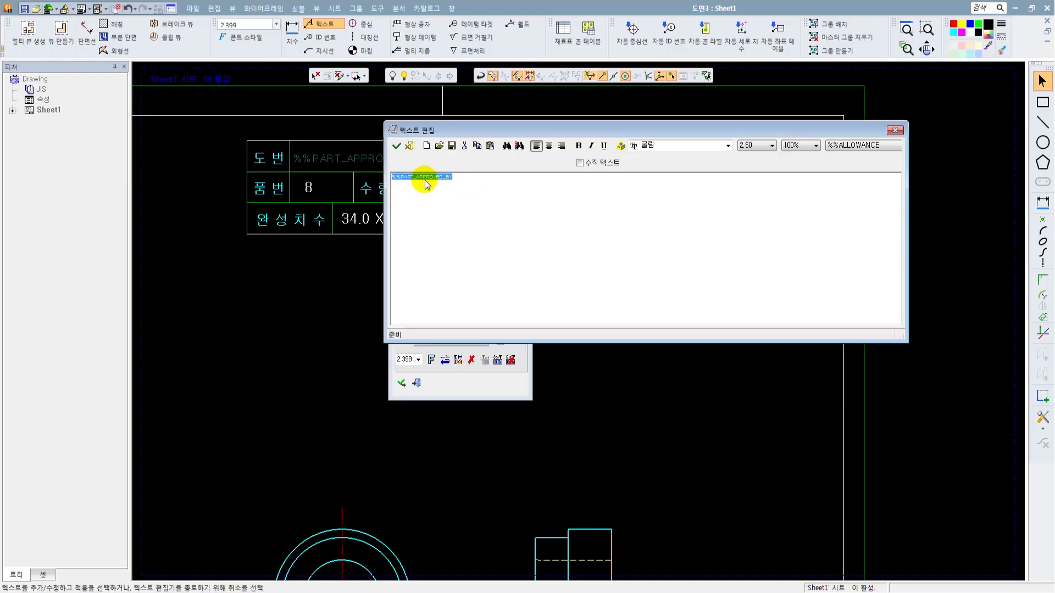
click(397, 145)
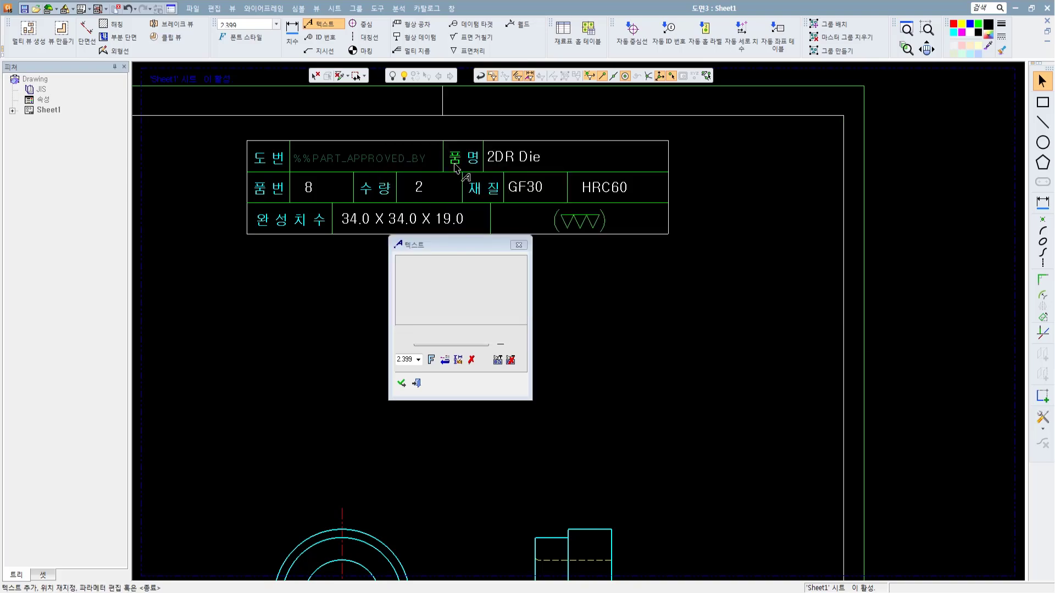
click(519, 246)
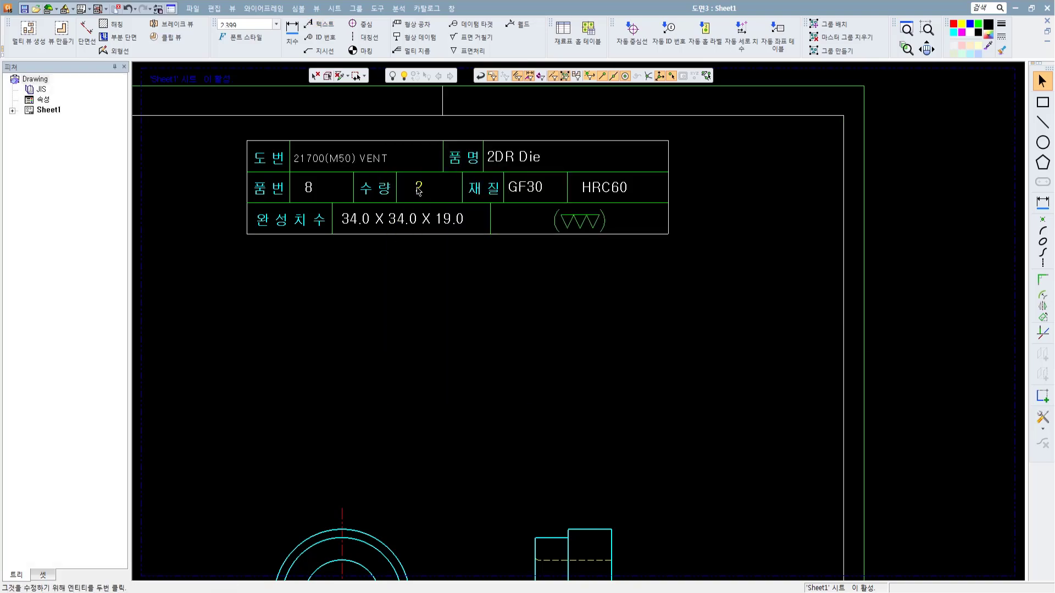
Inspect the attribute code behind the material text (재질) in the 2DR Die title block, leaving it unedited.
double_click(524, 190)
click(465, 299)
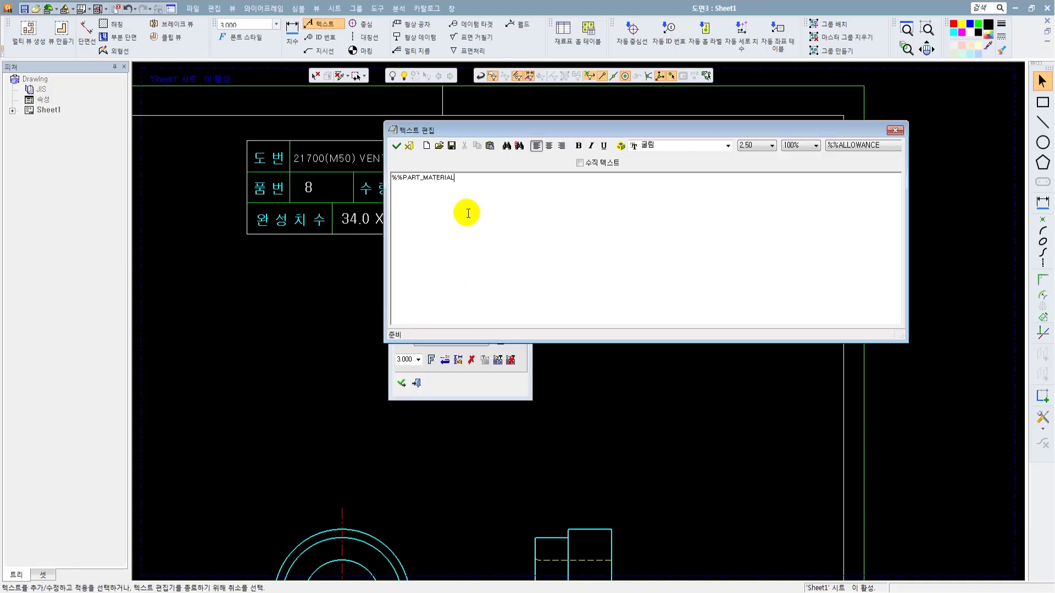
drag(471, 174, 388, 178)
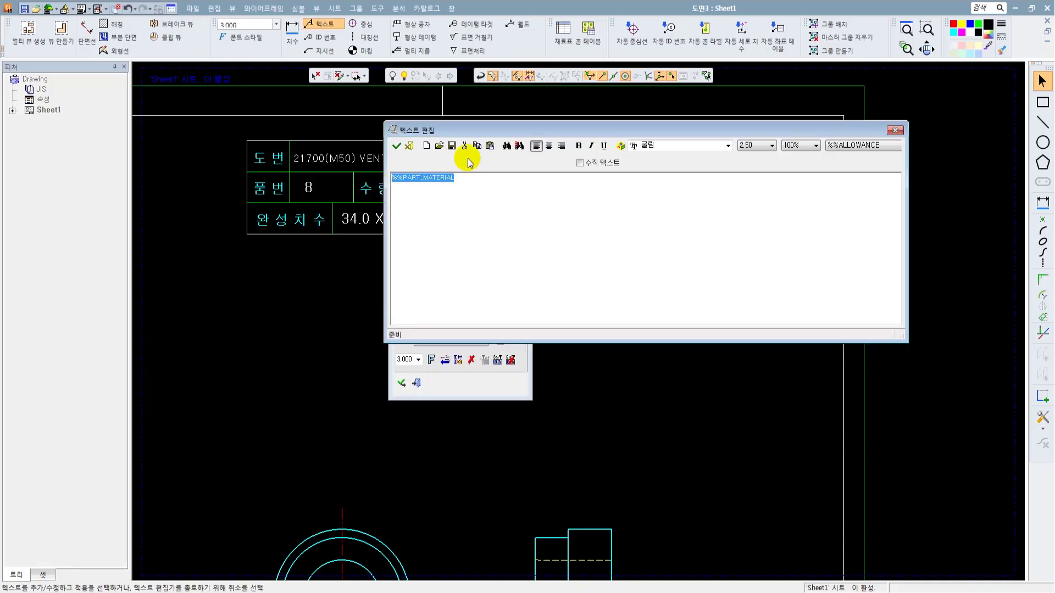
drag(483, 133, 511, 186)
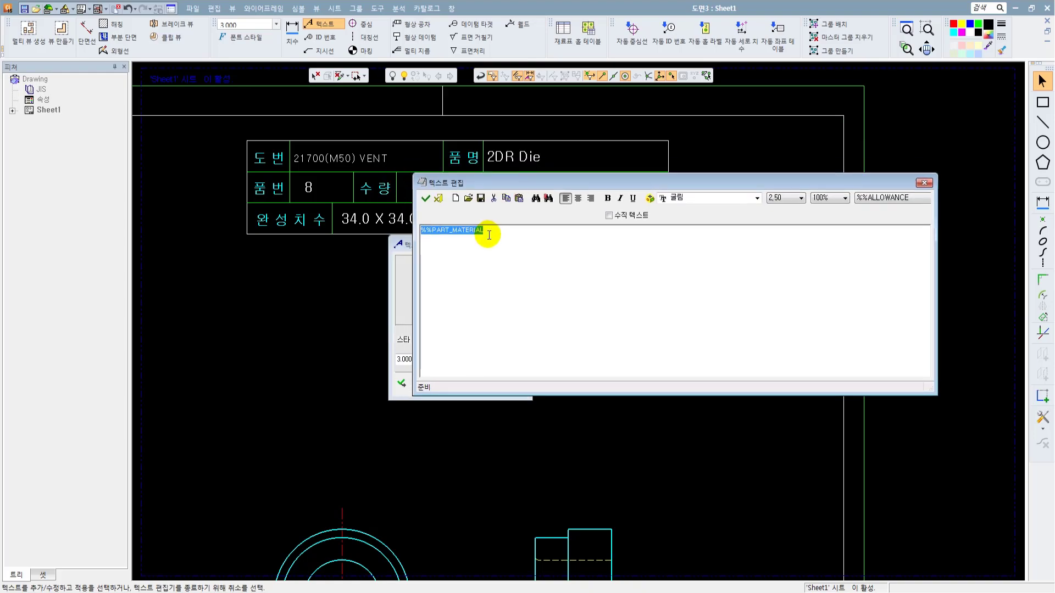
click(438, 199)
click(465, 276)
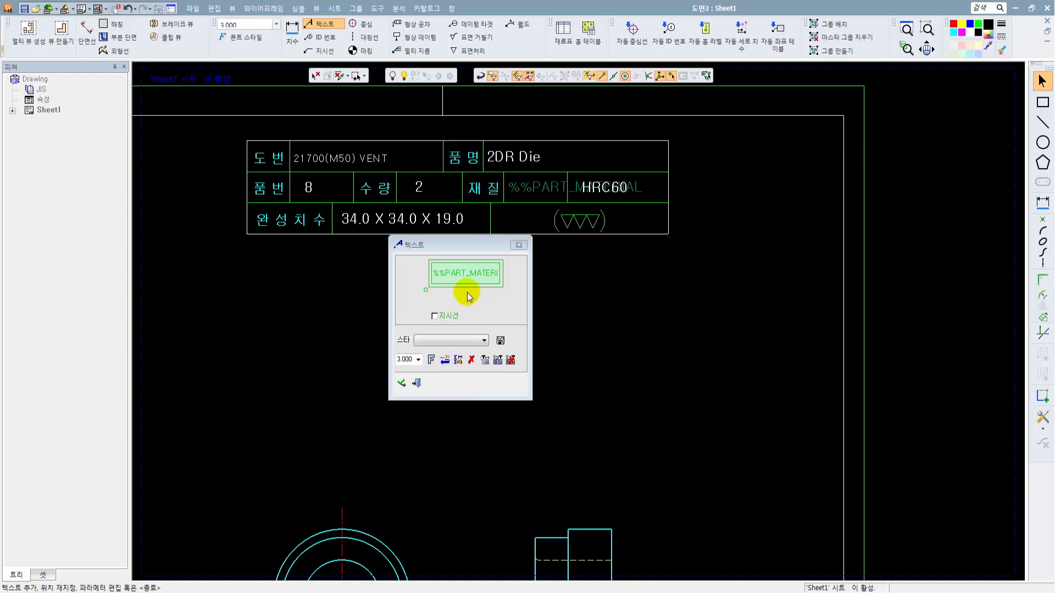
click(416, 383)
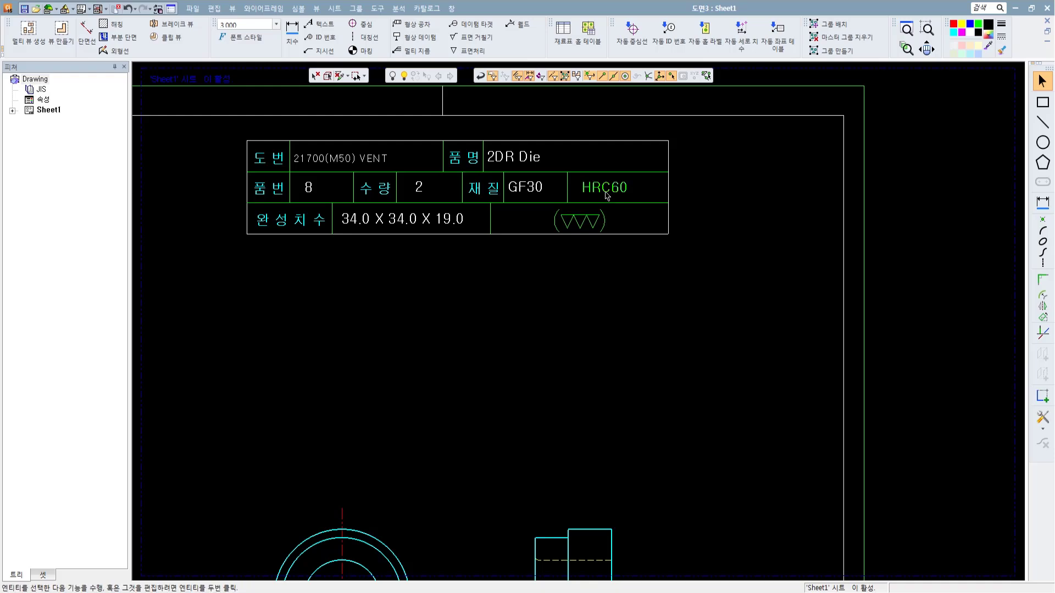
Inspect the attribute code behind the hardness text beside the material in the 2DR Die title block.
double_click(606, 198)
double_click(479, 271)
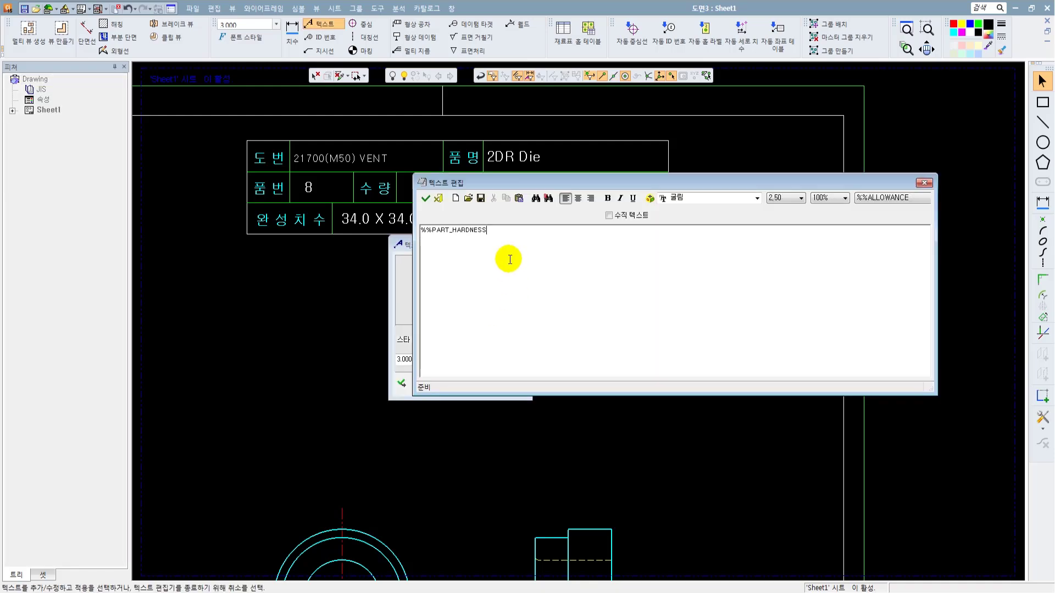
drag(511, 229, 421, 230)
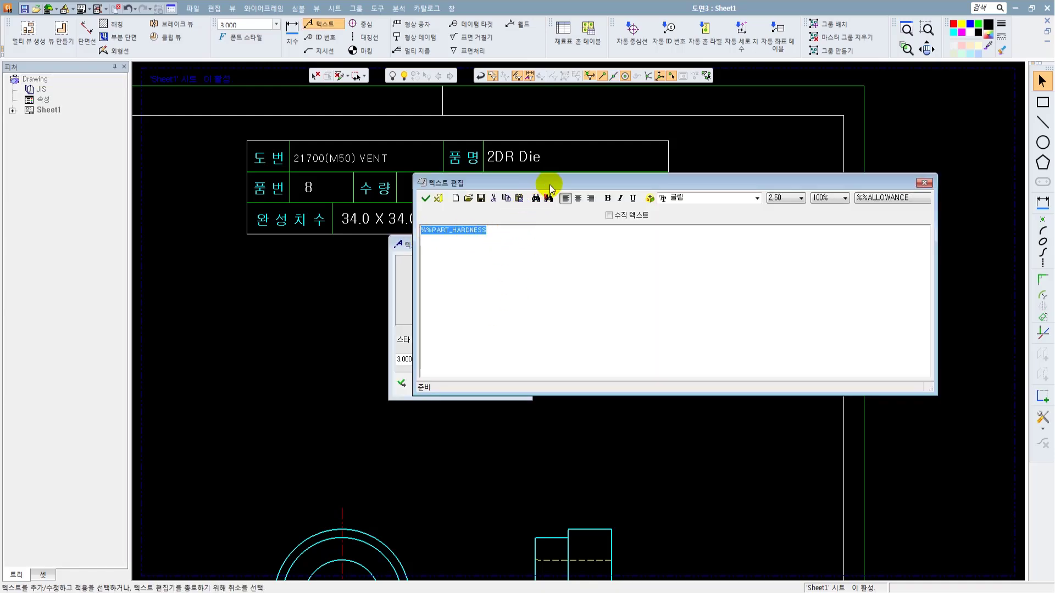
drag(549, 185, 524, 256)
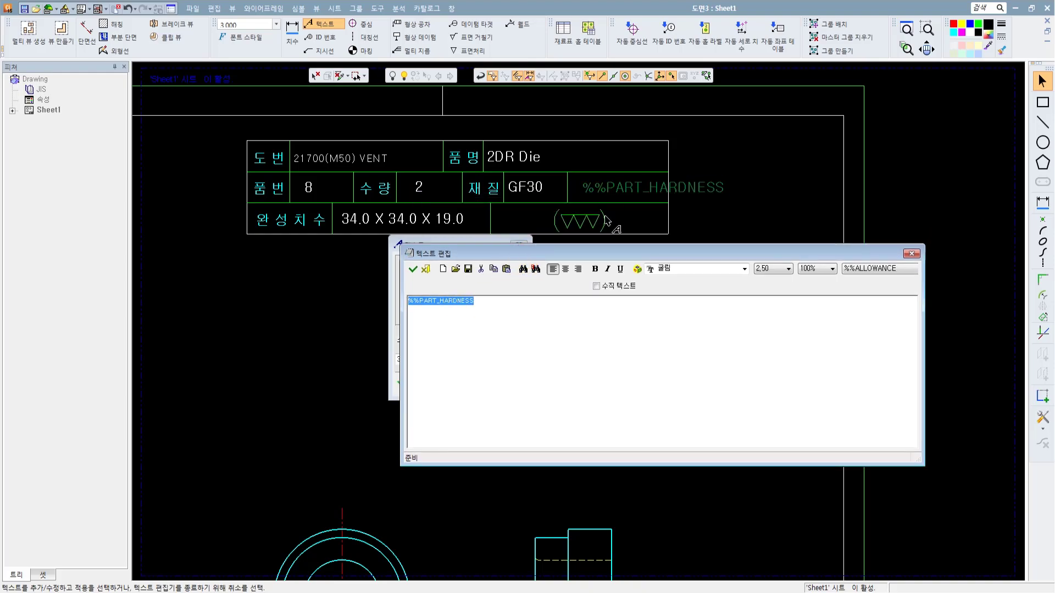
click(613, 328)
click(417, 272)
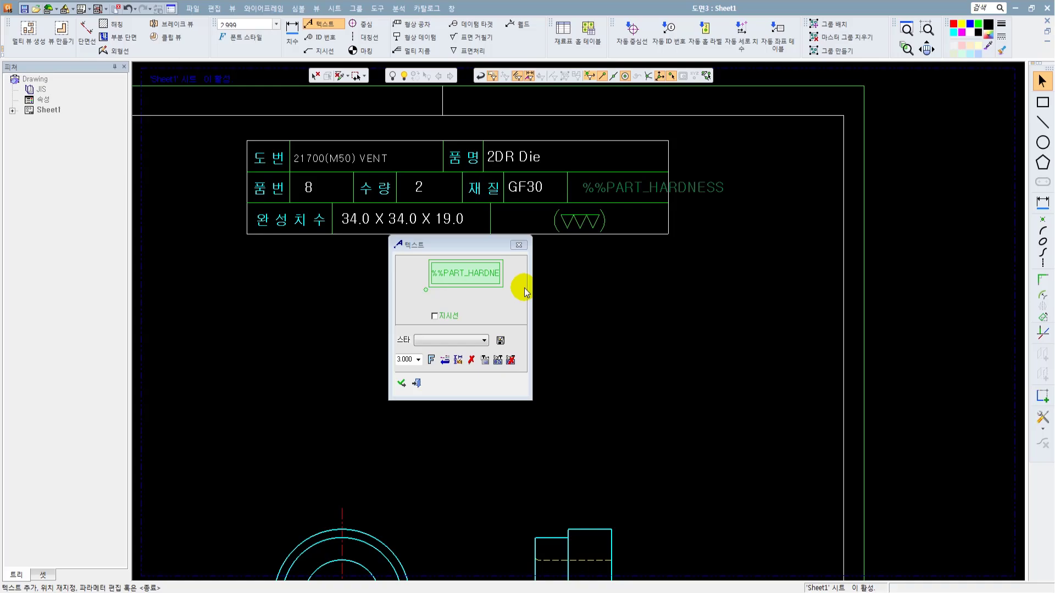
click(518, 245)
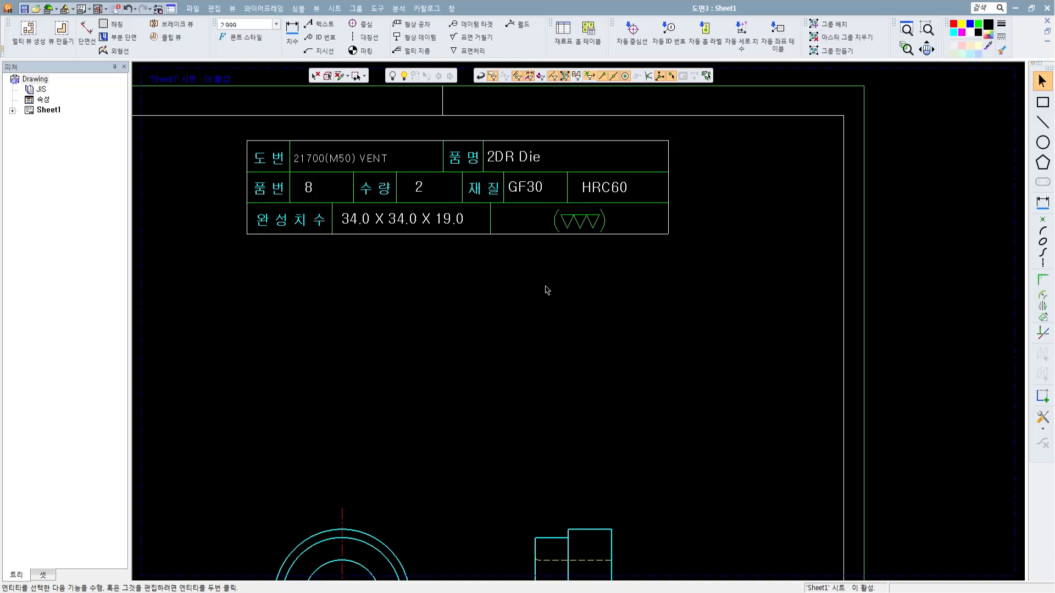
Reposition the circular front view within the 2DR Punch frame, moving its aligned views with it.
scroll(547, 290, down, 5)
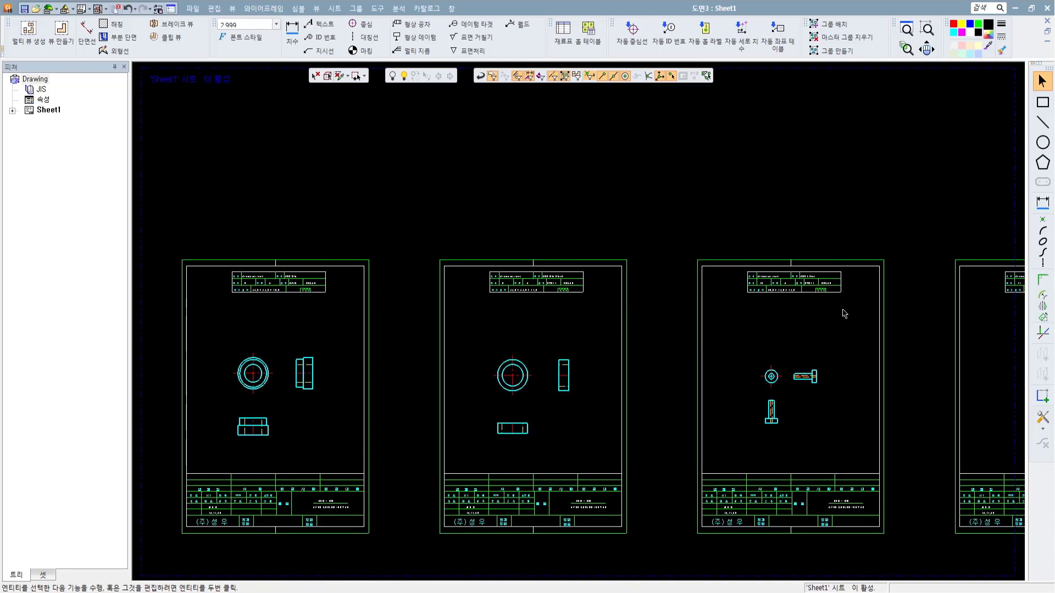
middle_drag(772, 315, 451, 316)
mouse_move(810, 311)
middle_down()
mouse_move(552, 317)
mouse_move(570, 329)
mouse_move(368, 330)
middle_up()
scroll(802, 316, up, 3)
scroll(840, 328, up, 2)
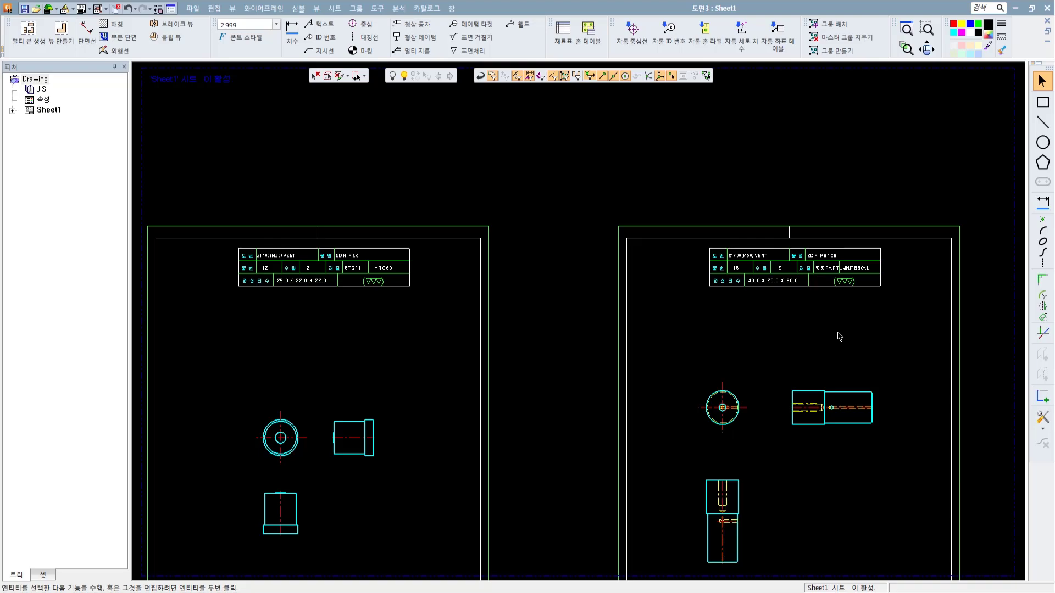
middle_drag(816, 358, 737, 320)
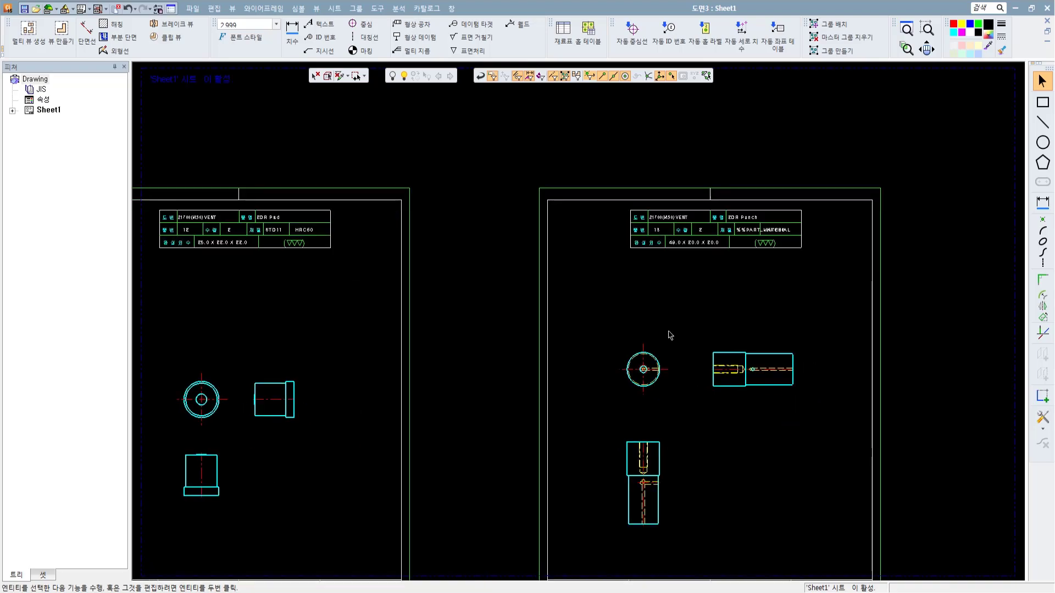
double_click(644, 349)
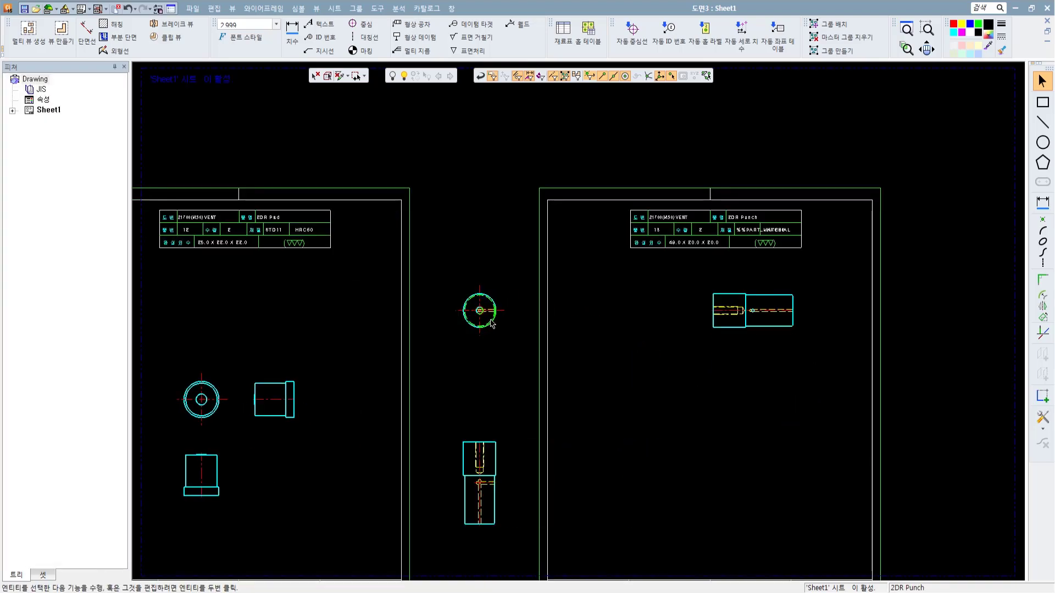
click(684, 363)
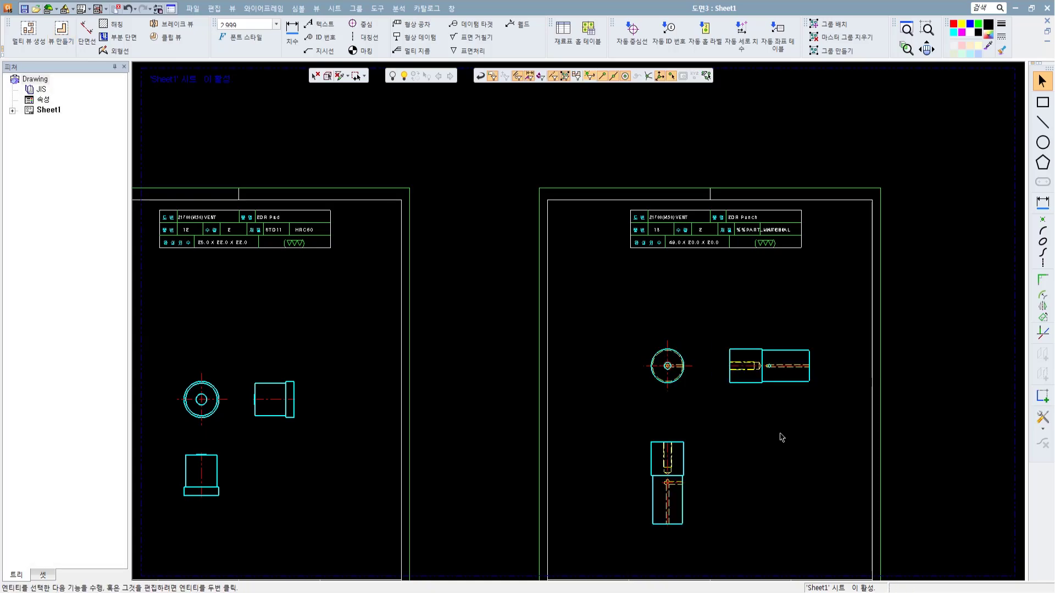
Save the drawing as OSW in the 추가작업 folder under 2D 도면 예제파일 on drive E.
scroll(781, 436, down, 8)
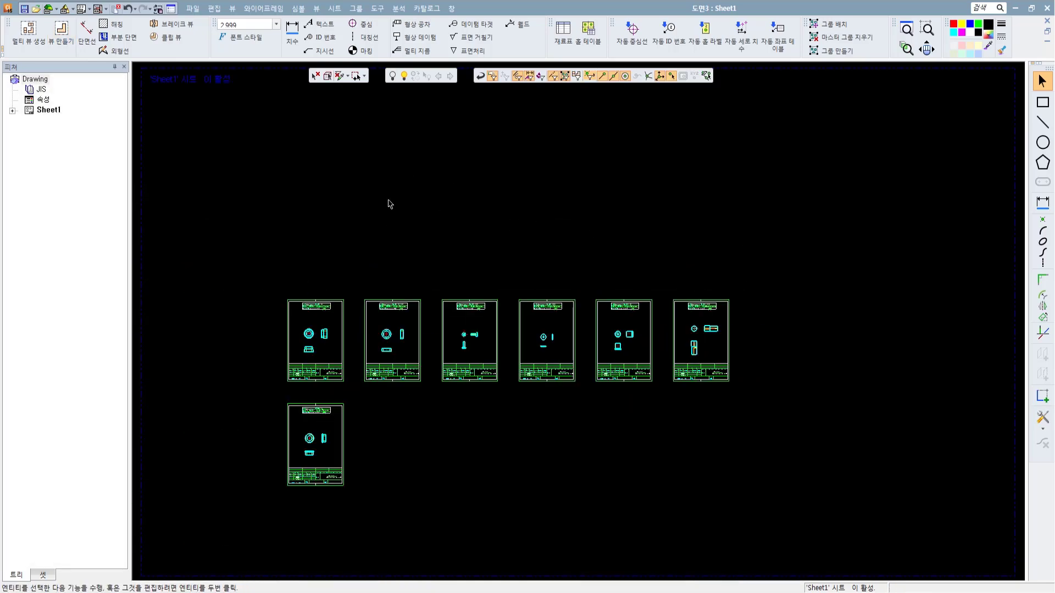
click(192, 8)
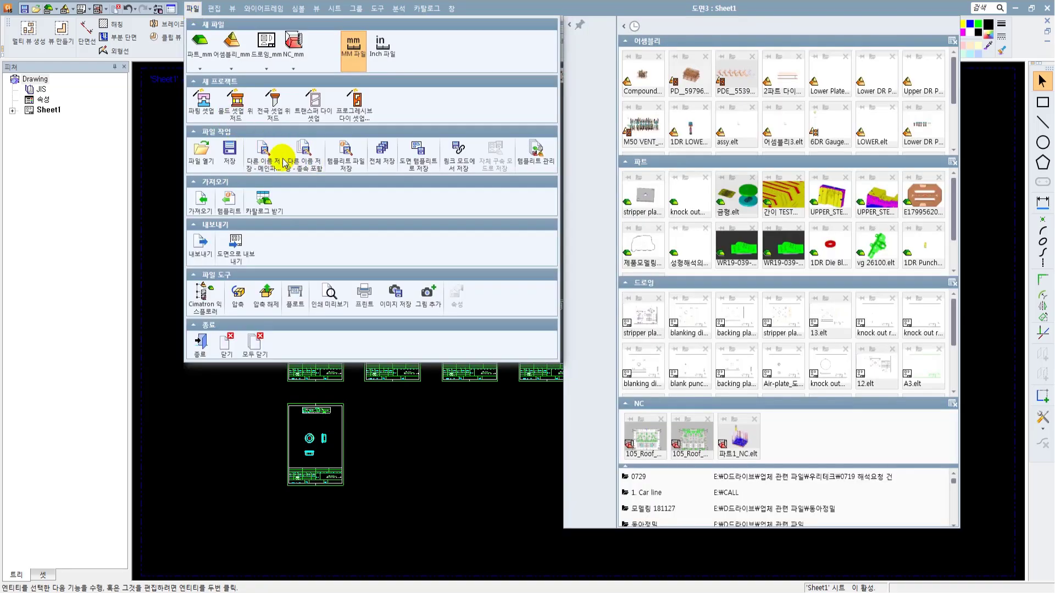
click(230, 154)
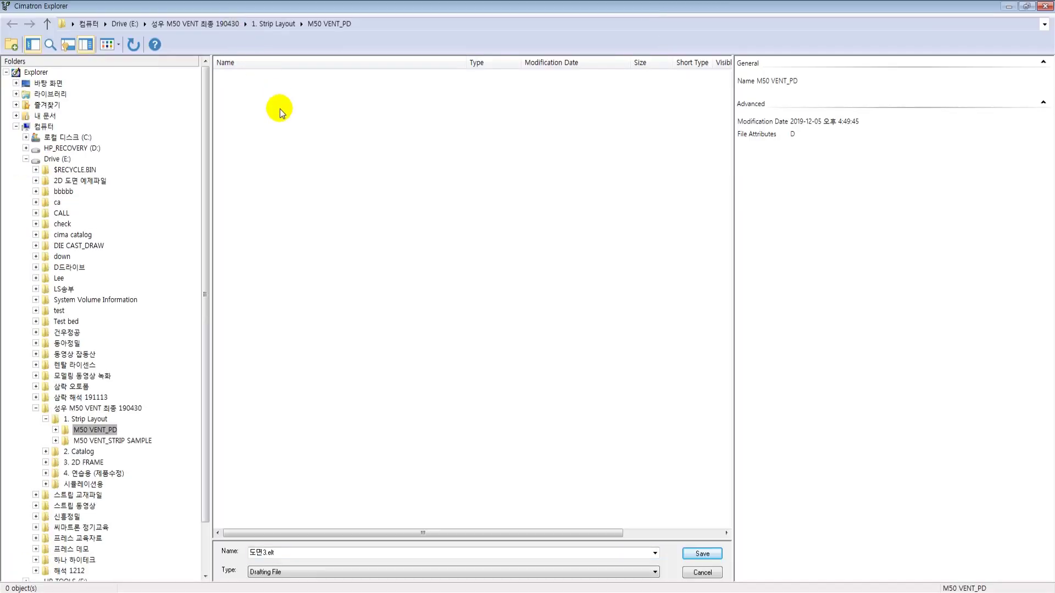
click(57, 159)
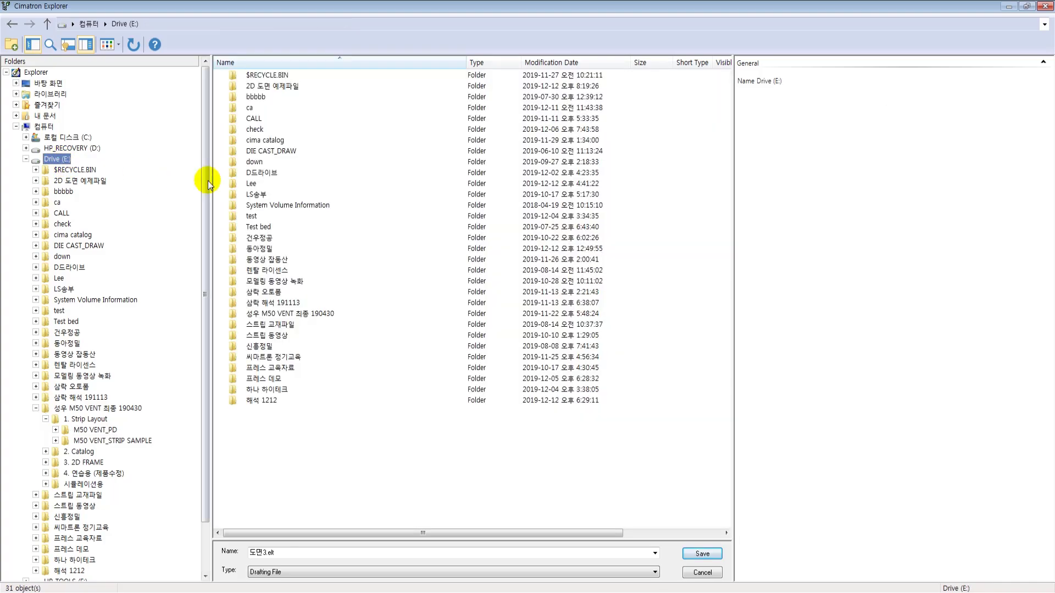
double_click(268, 85)
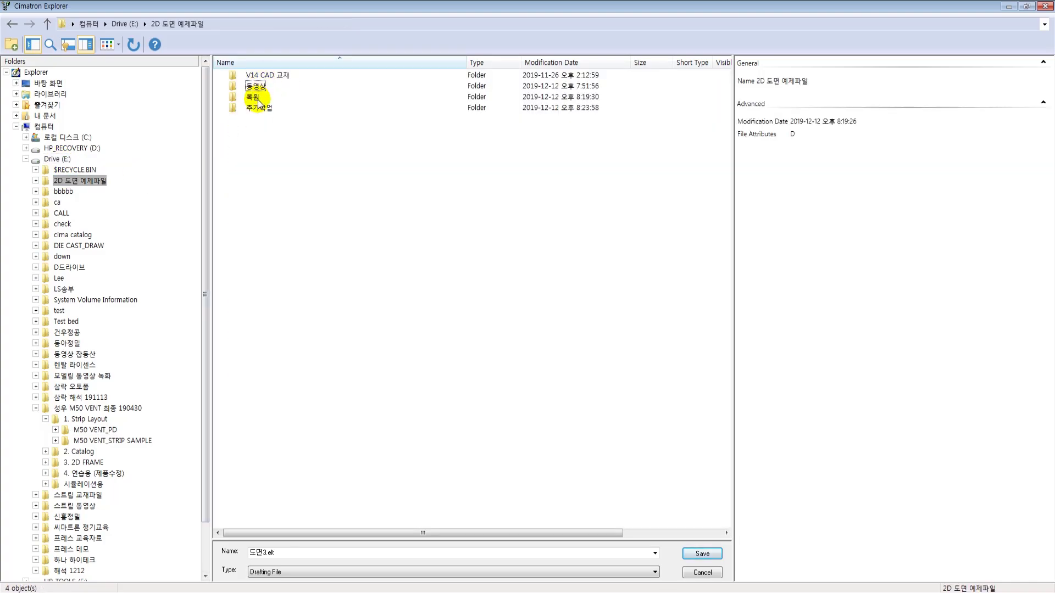
double_click(259, 108)
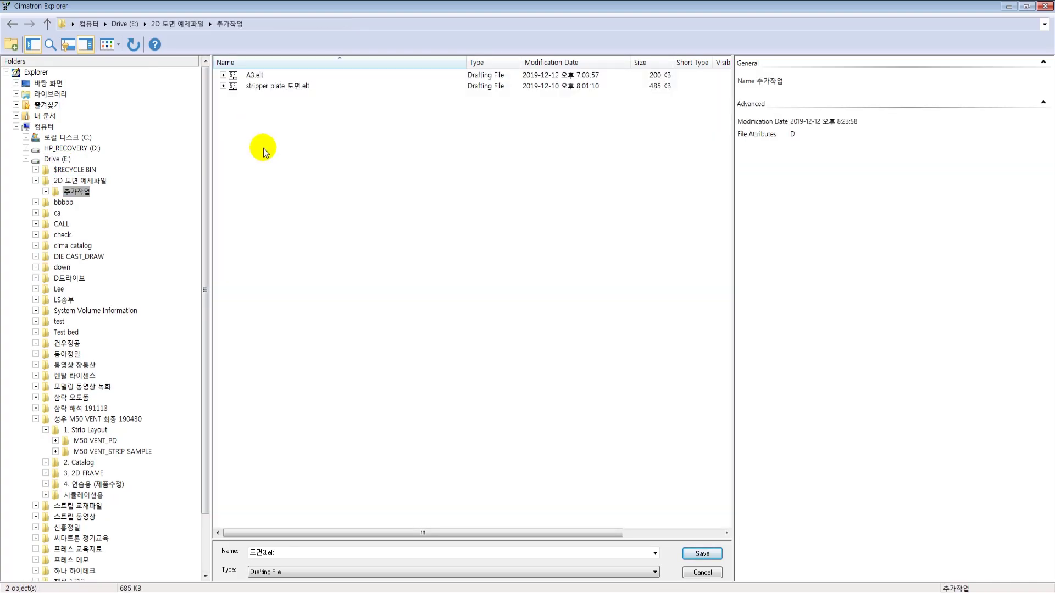
click(308, 552)
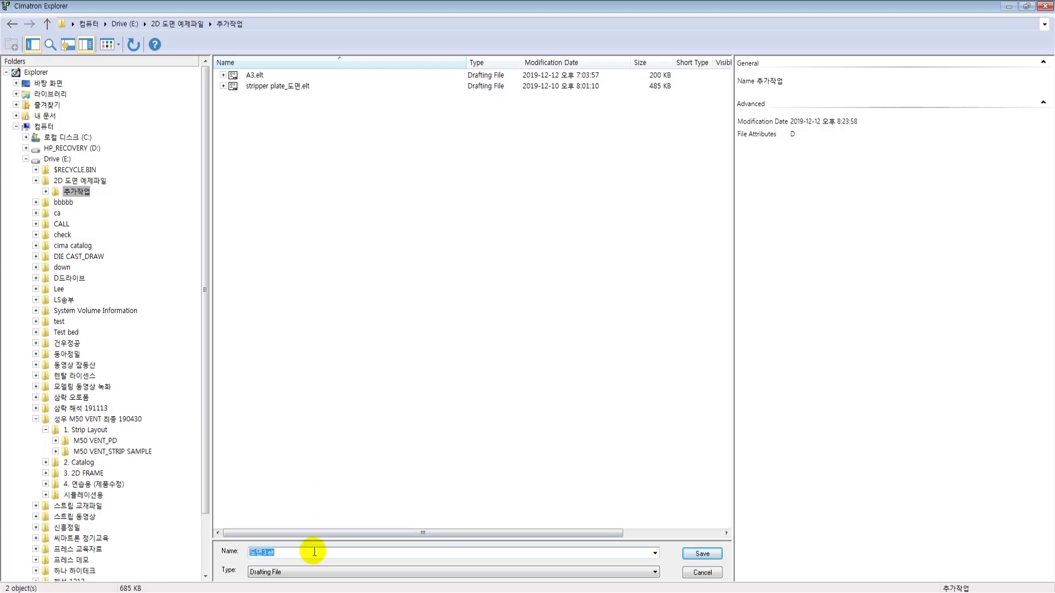
click(714, 554)
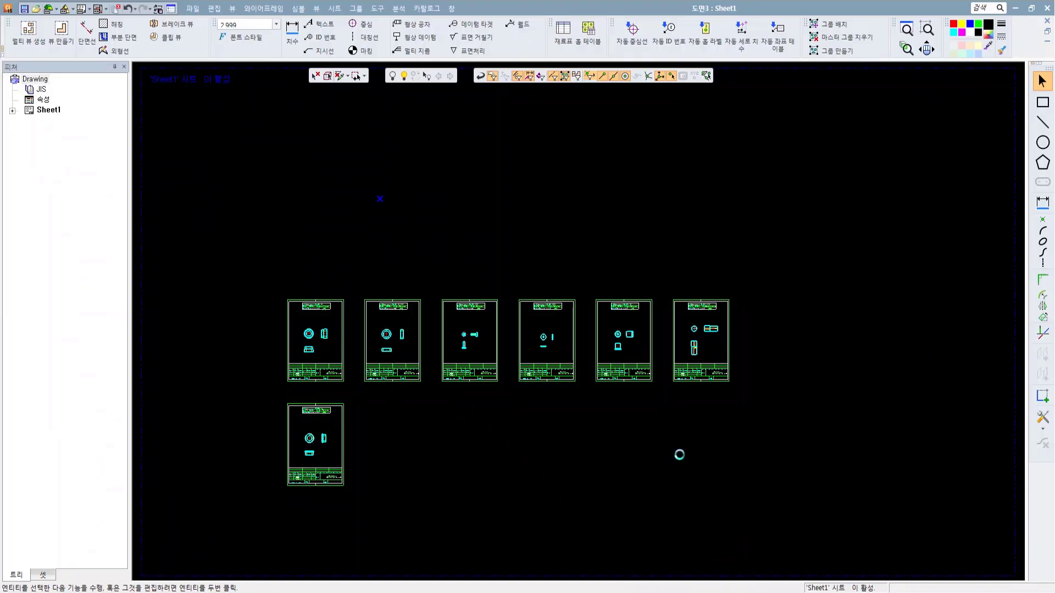
Start exporting the saved OSW.elt drawing from the 추가작업 folder.
click(189, 10)
click(202, 243)
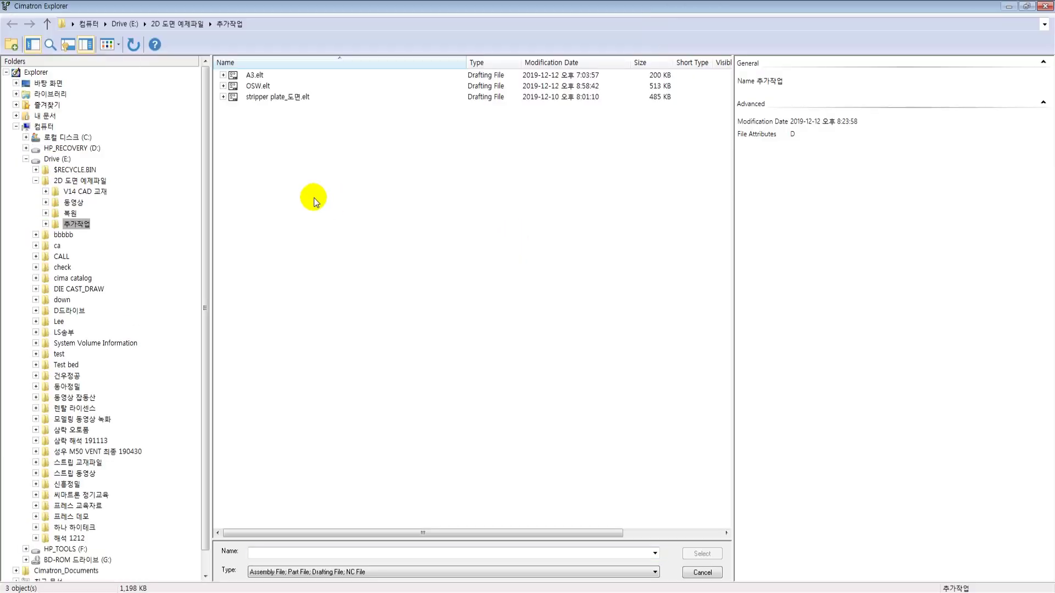
click(258, 85)
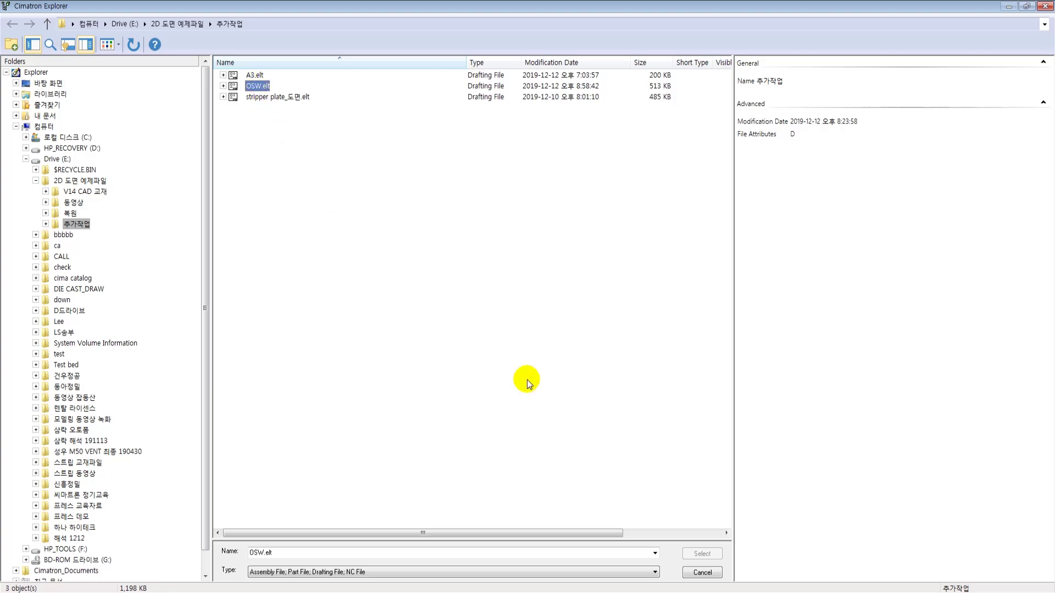
click(702, 554)
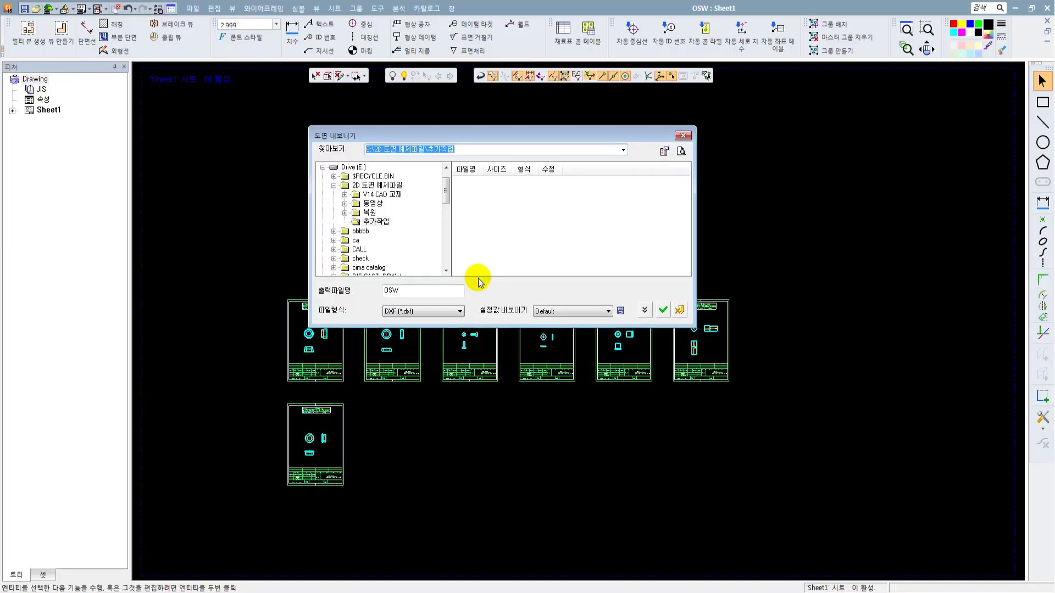
drag(443, 126, 413, 111)
Expand the detailed drawing export settings and set the file format to DWG.
click(419, 296)
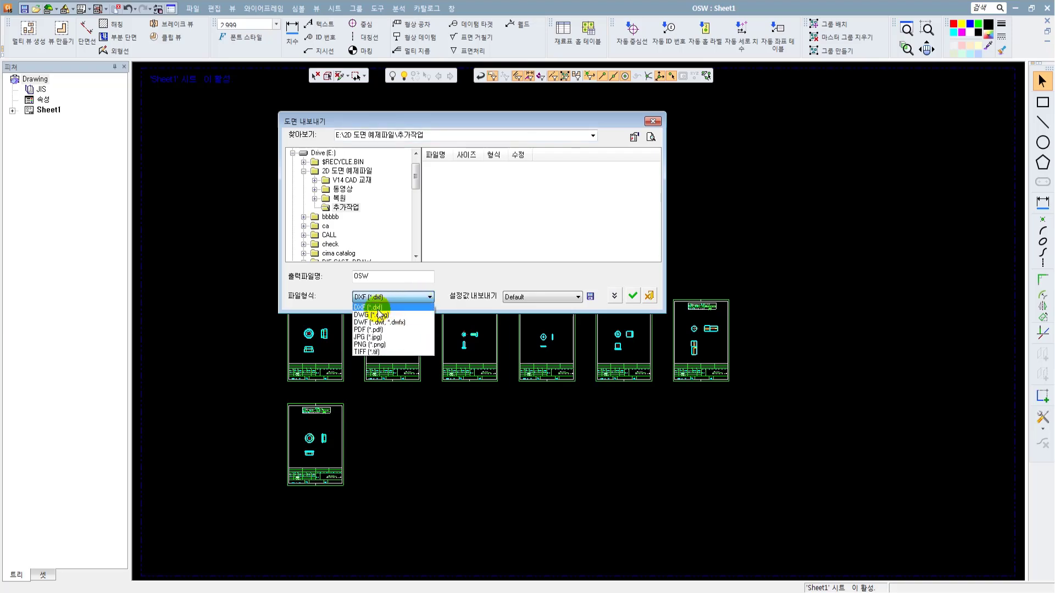
click(575, 262)
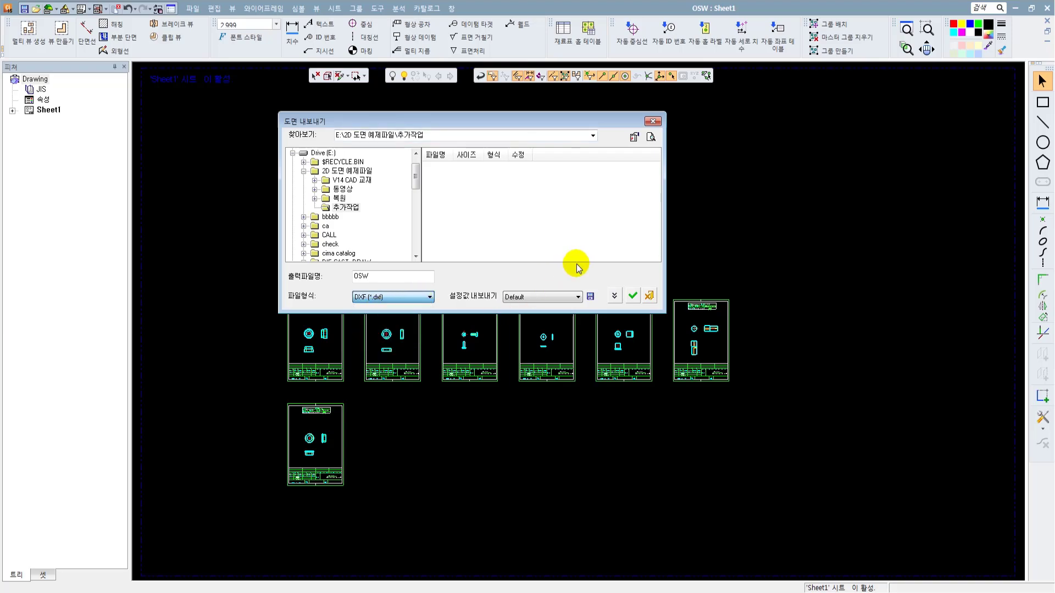
click(614, 296)
click(387, 297)
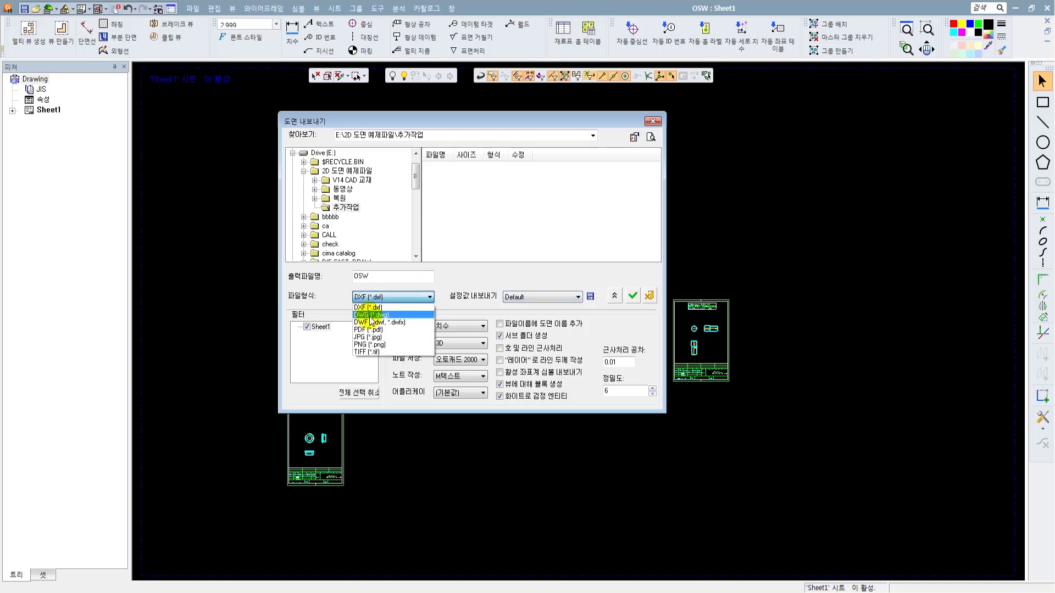
click(371, 313)
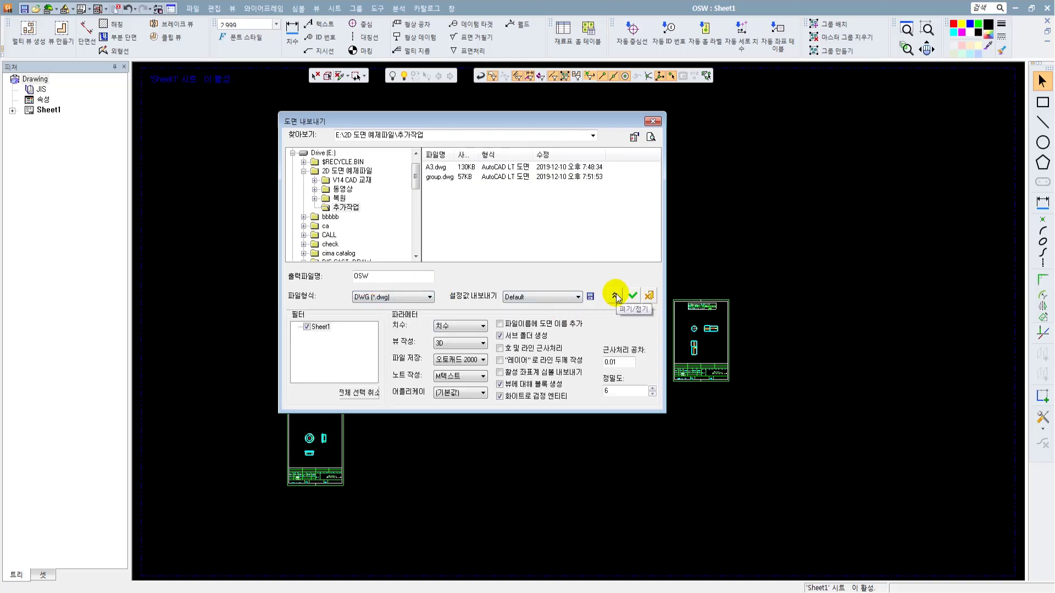
Set view creation (뷰 작성) to 2D and add the drawing name to the file name, keeping subfolder creation on.
click(462, 343)
click(462, 354)
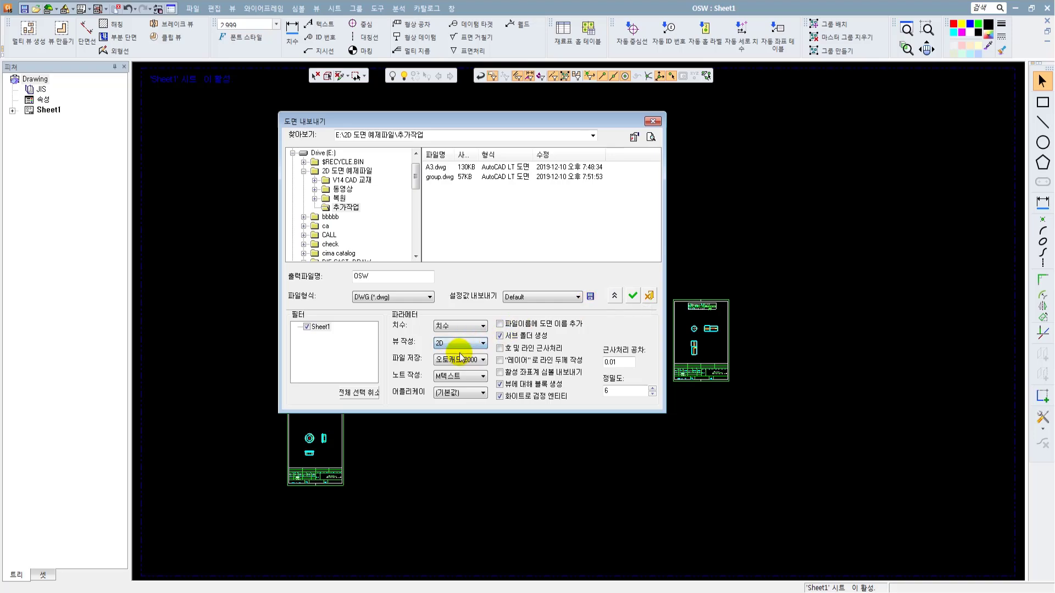
click(511, 324)
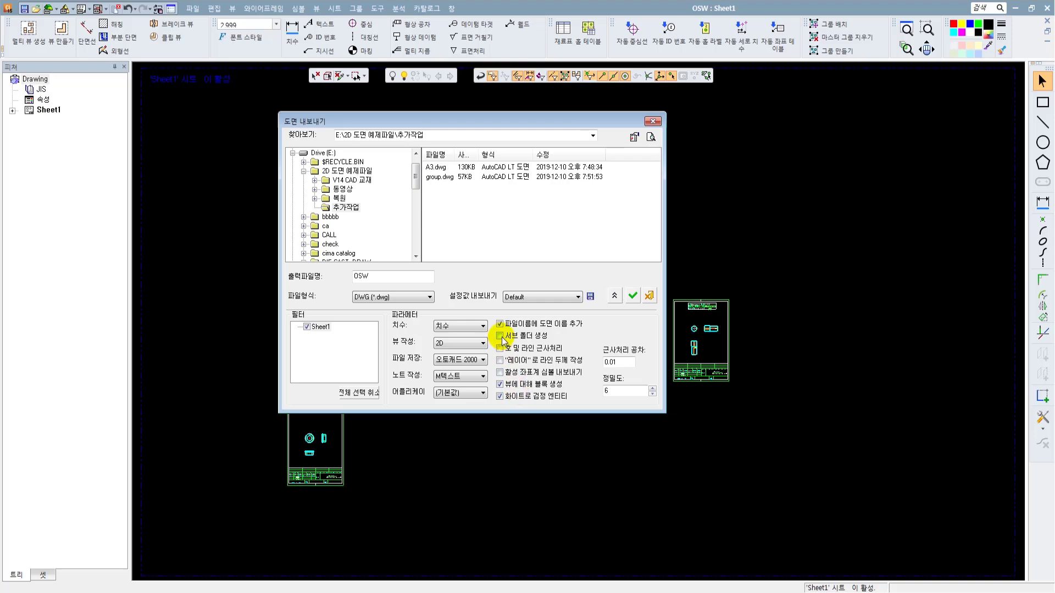
click(501, 337)
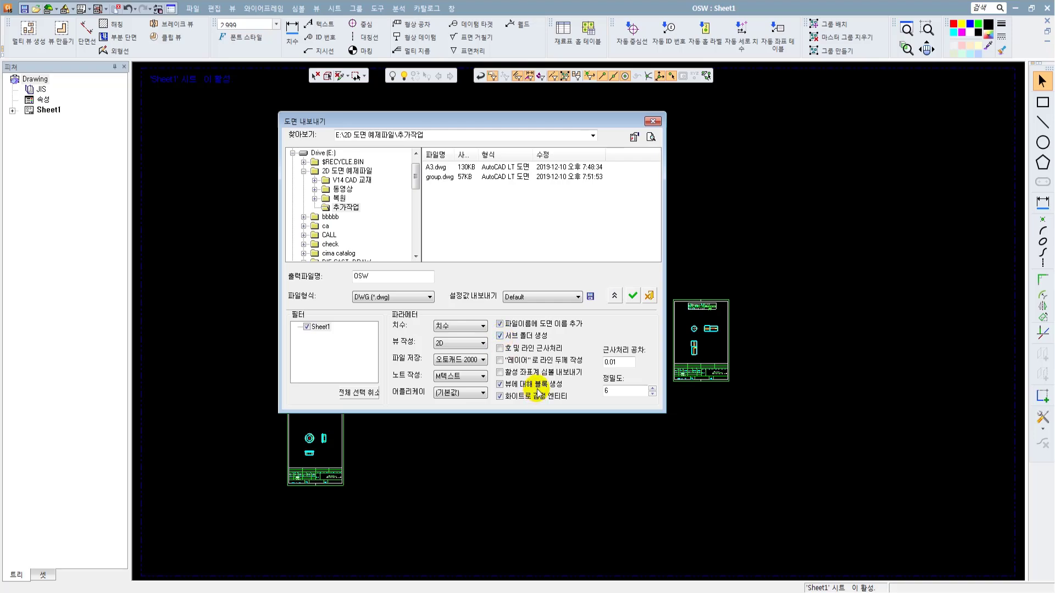
Enable arc and line approximation and active coordinate system symbol export, and turn off block creation for views.
click(529, 349)
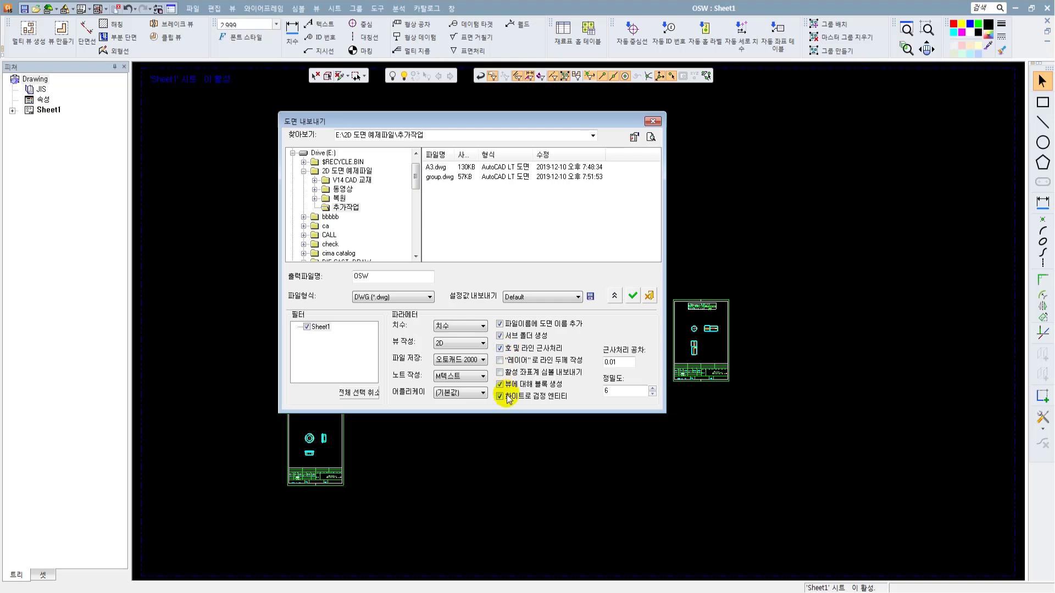
click(500, 372)
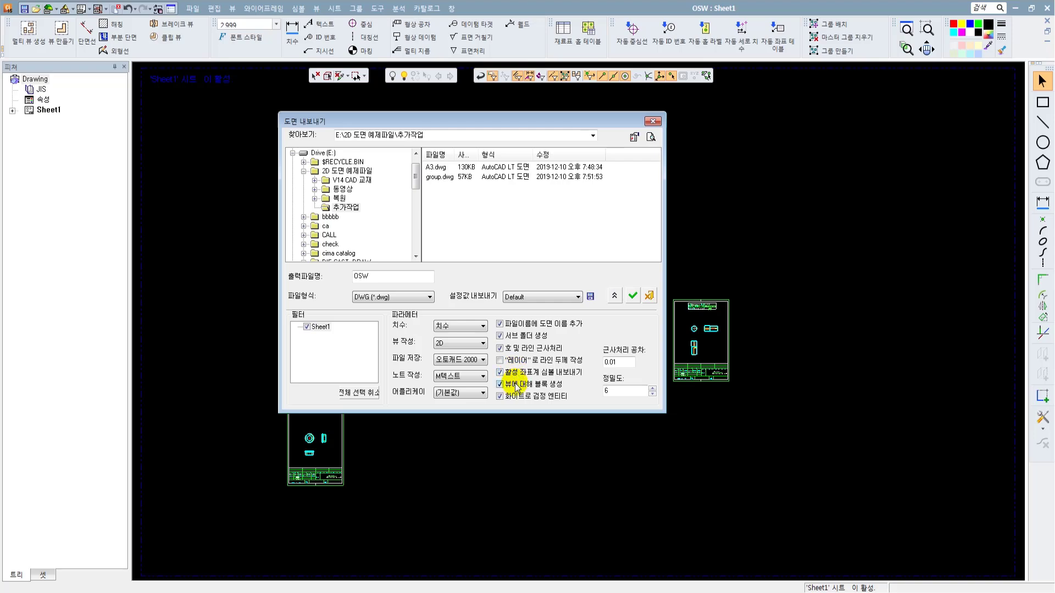
click(517, 387)
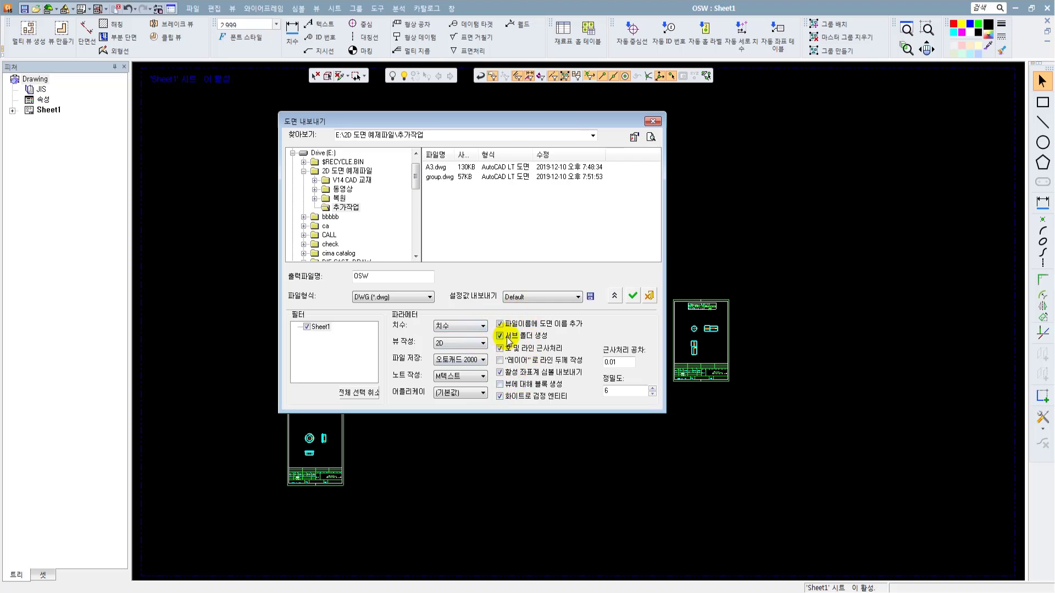
Save the current export settings over the Default preset.
click(590, 297)
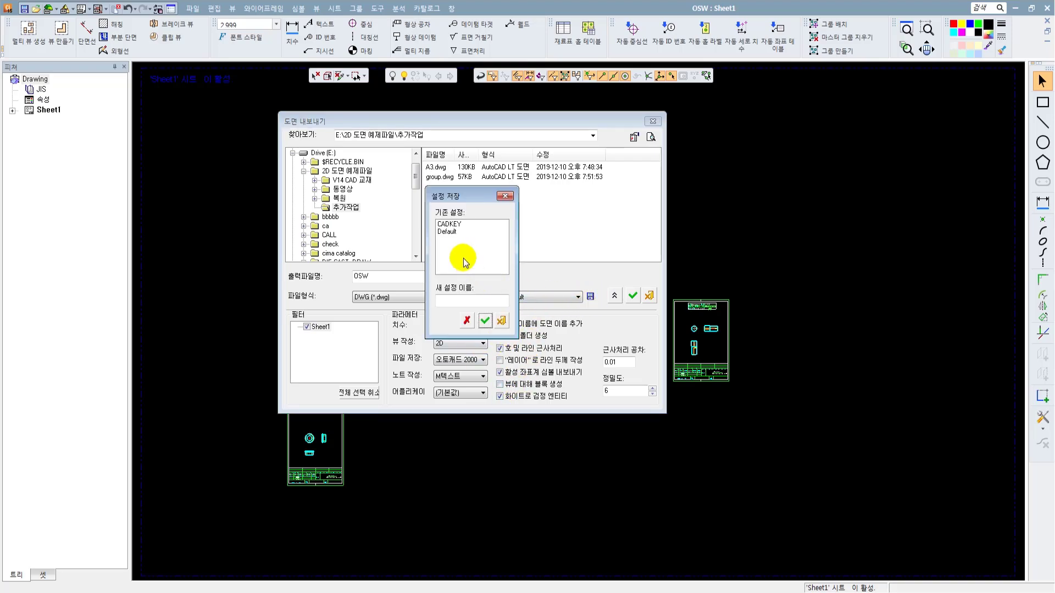
click(456, 232)
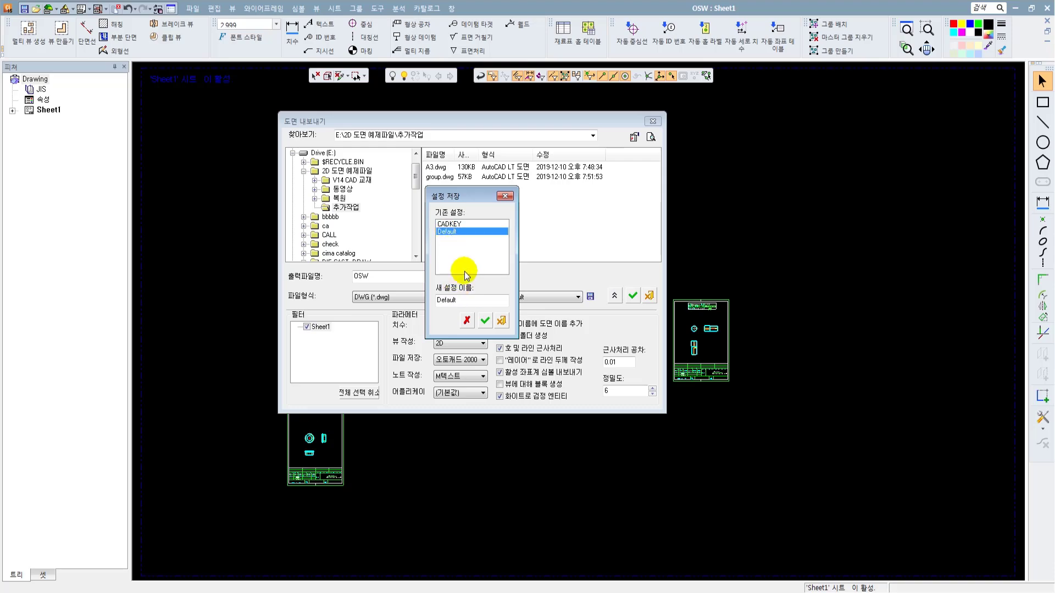
click(484, 320)
Change the export file format to DXF, keep view creation at 2D, and export the OSW drawing.
click(464, 343)
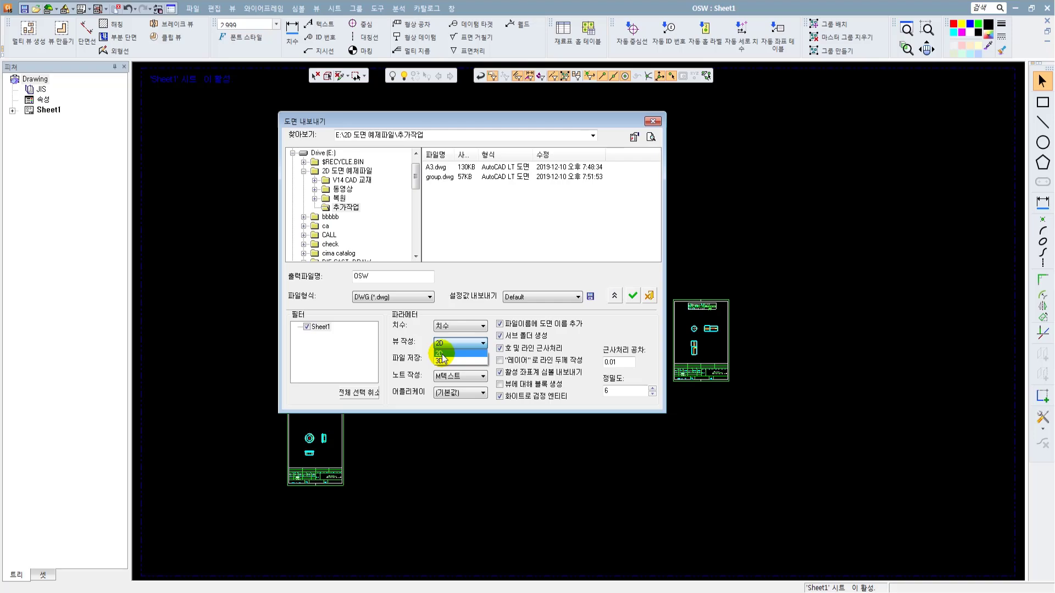
click(442, 353)
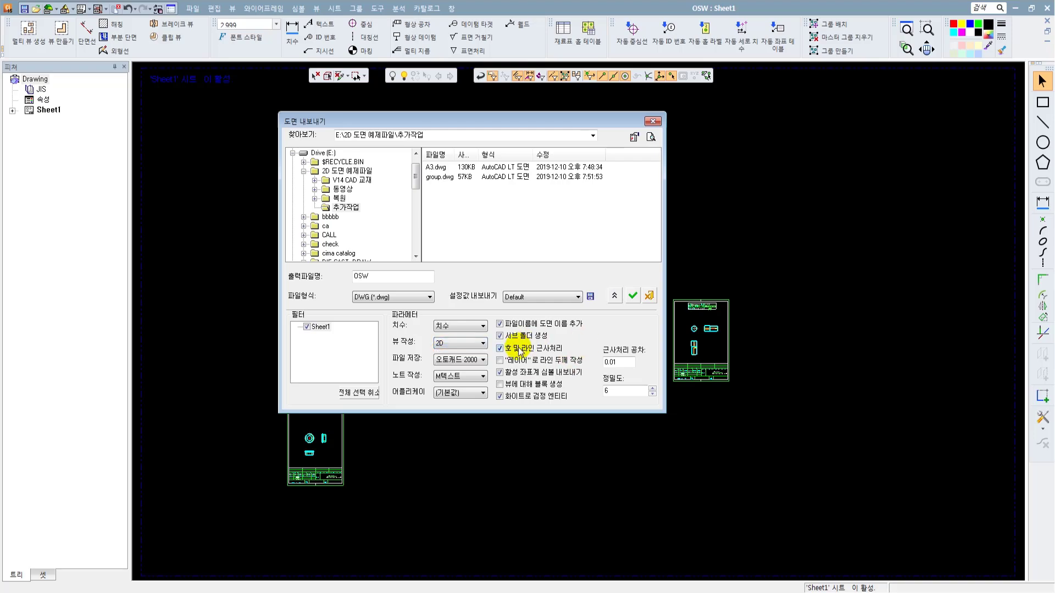
click(379, 297)
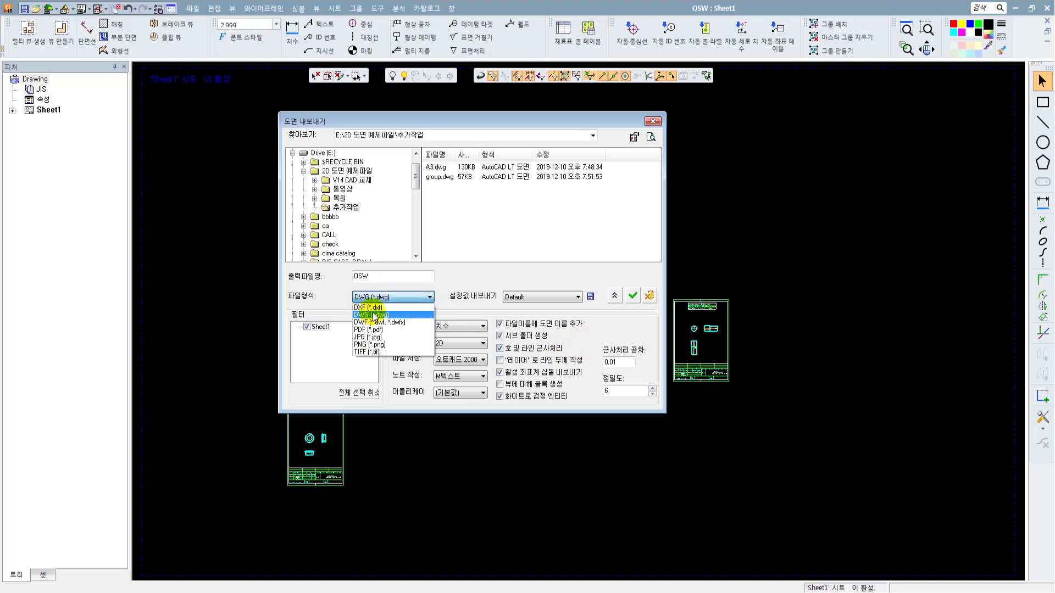
click(369, 308)
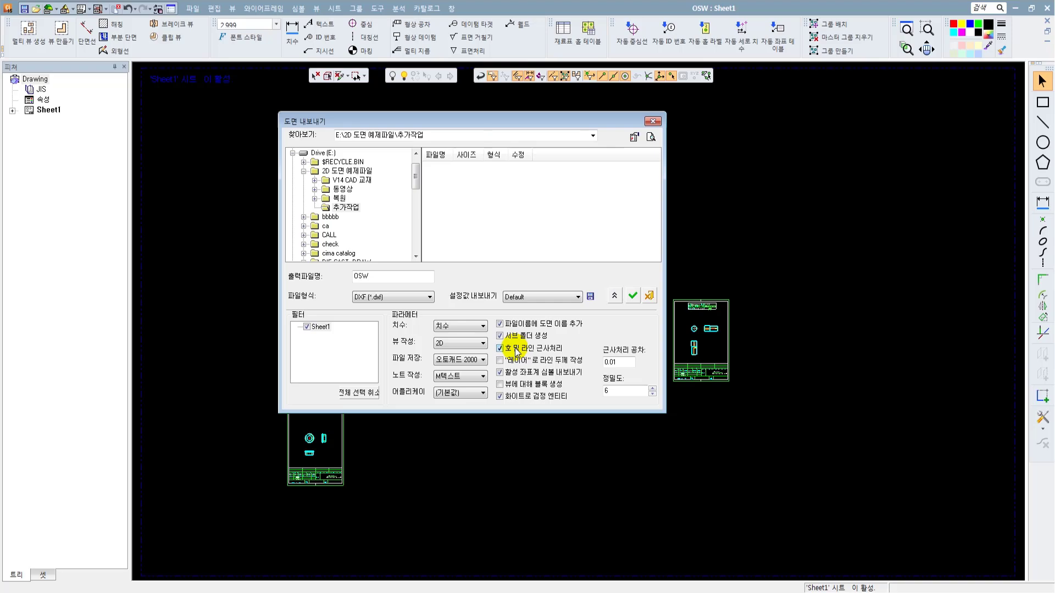
click(412, 296)
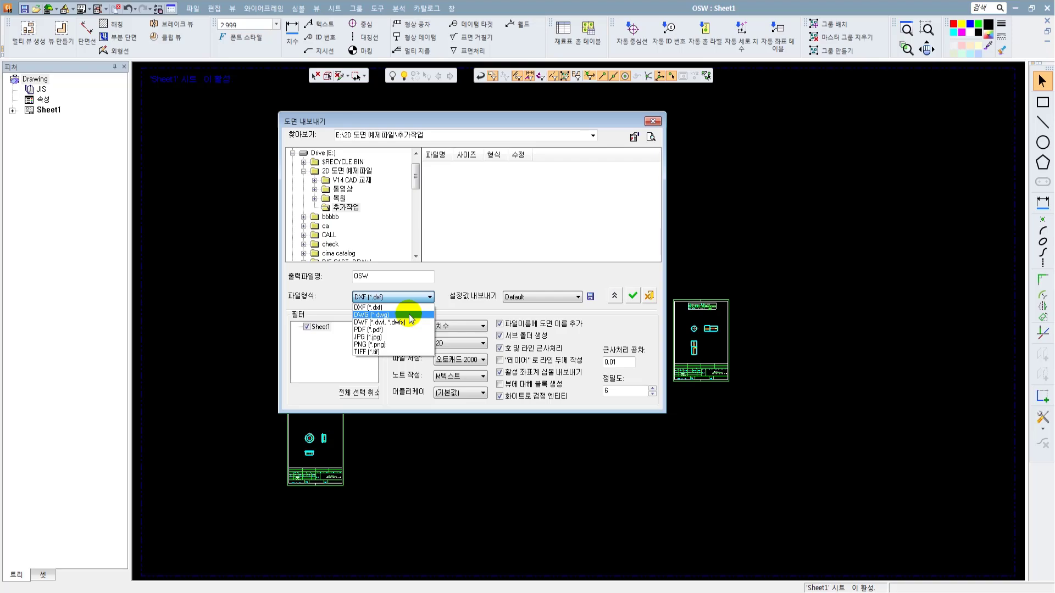
click(537, 275)
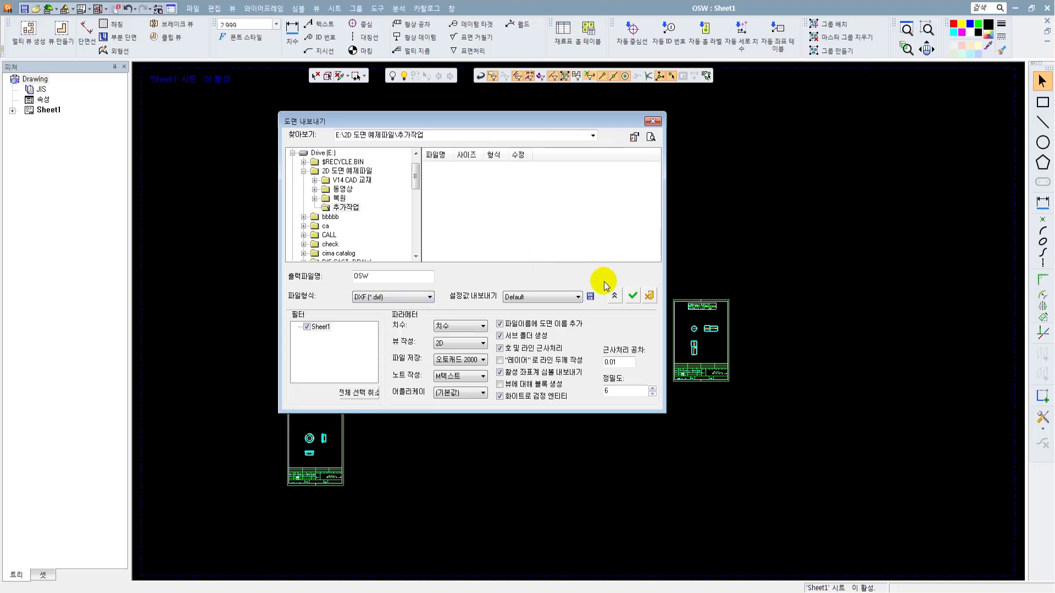
click(633, 296)
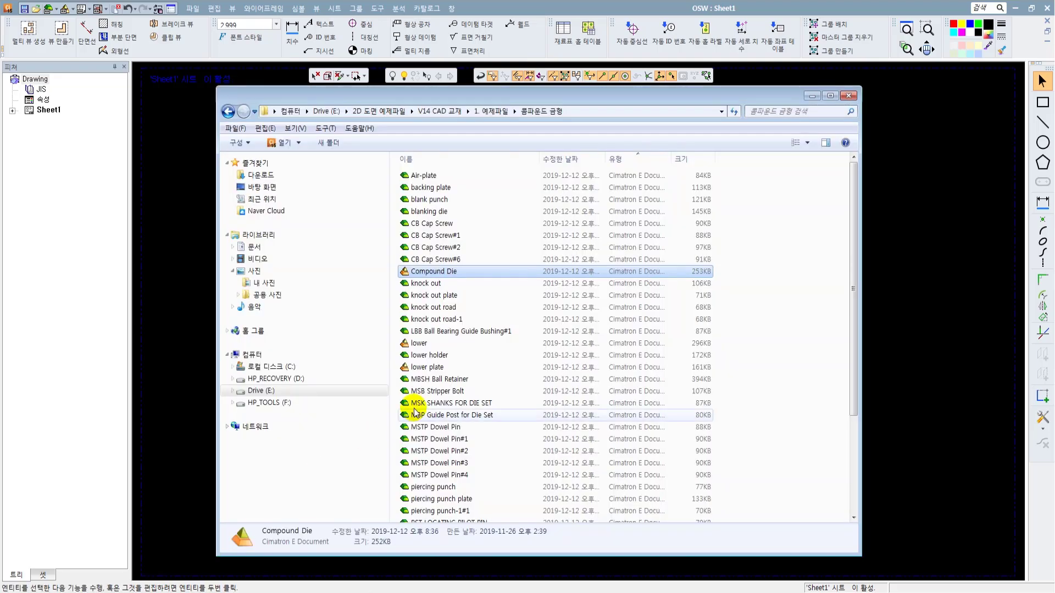
Browse to the 추가작업 folder inside 2D 도면 예제파일 on Drive (E:) and widen its modified-date column to show the full times.
click(228, 112)
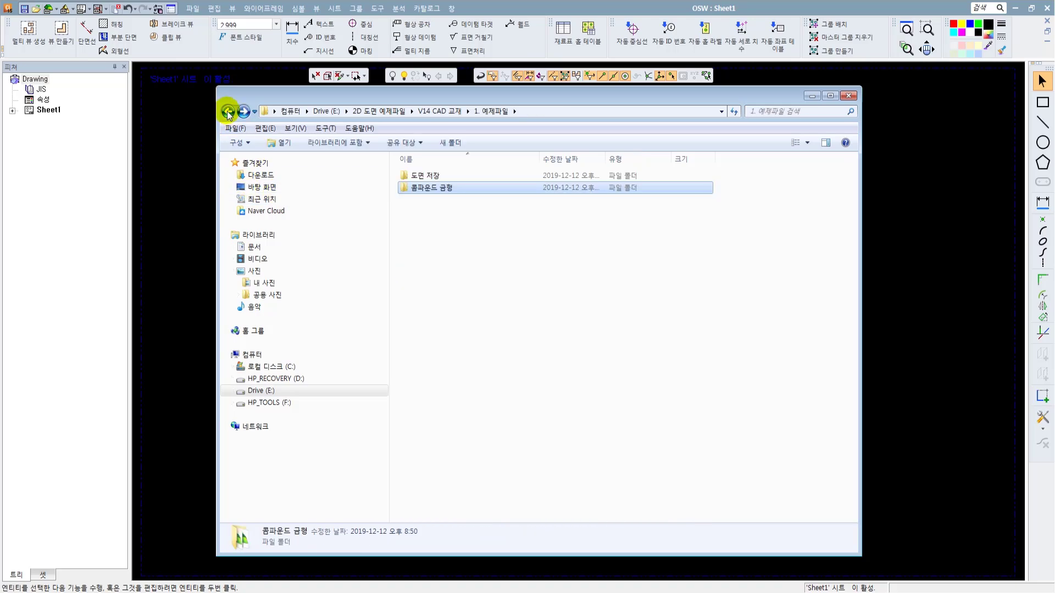
click(228, 112)
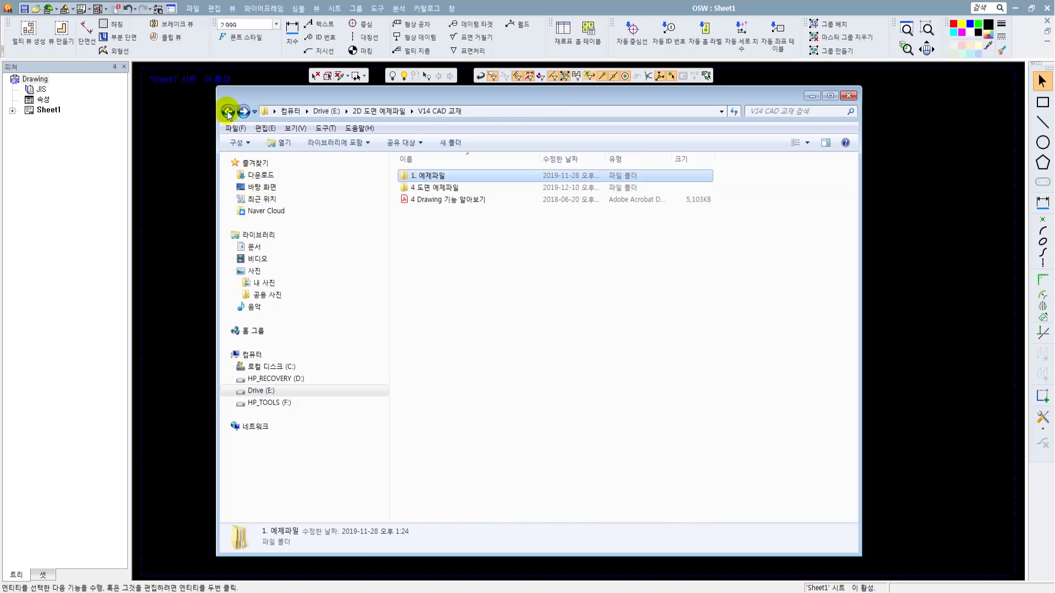
double_click(434, 190)
click(434, 188)
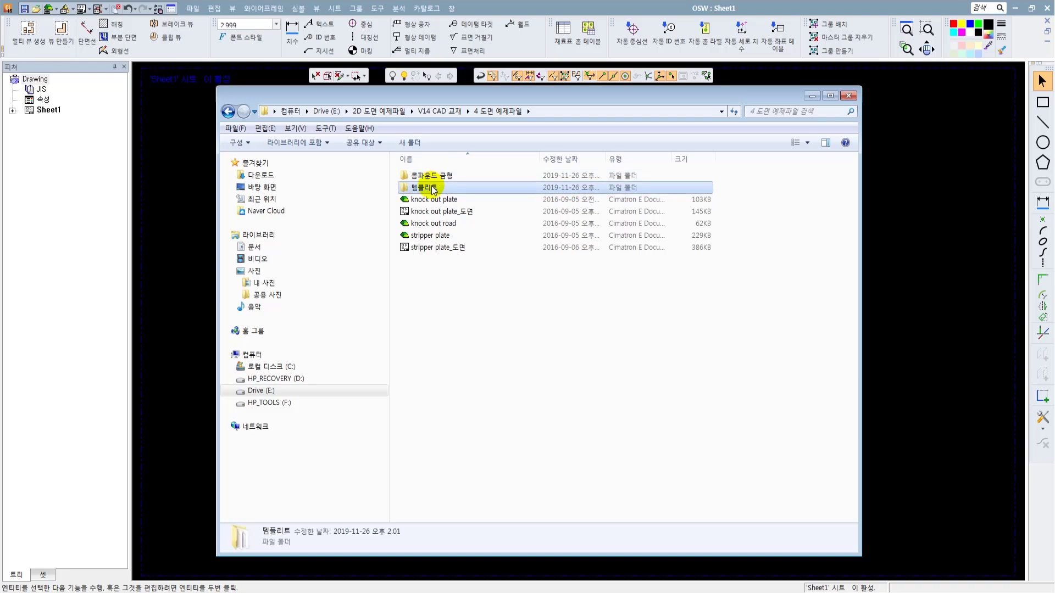
double_click(418, 175)
click(227, 112)
click(228, 113)
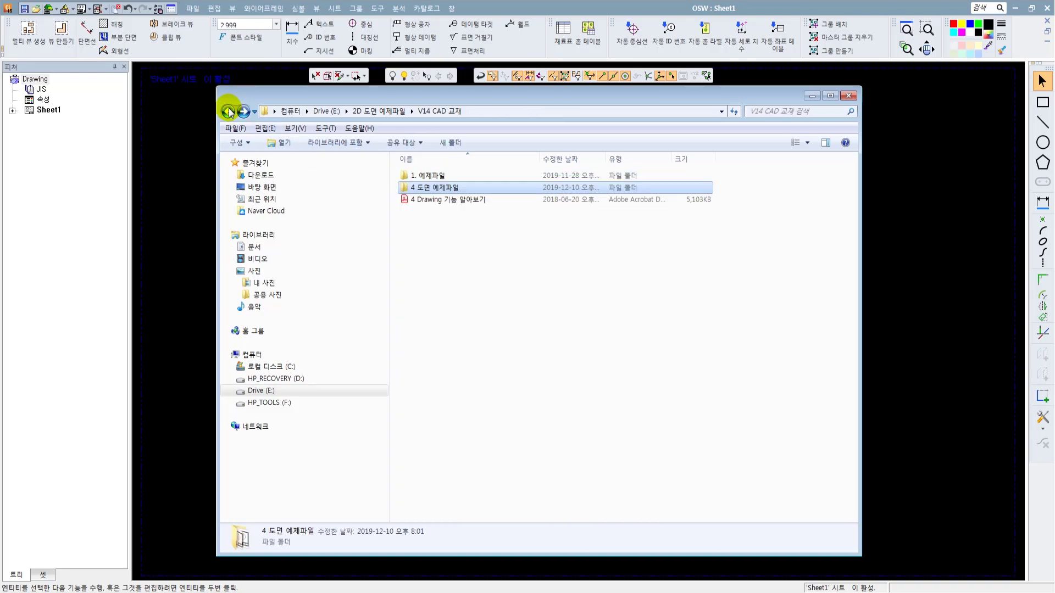
click(230, 112)
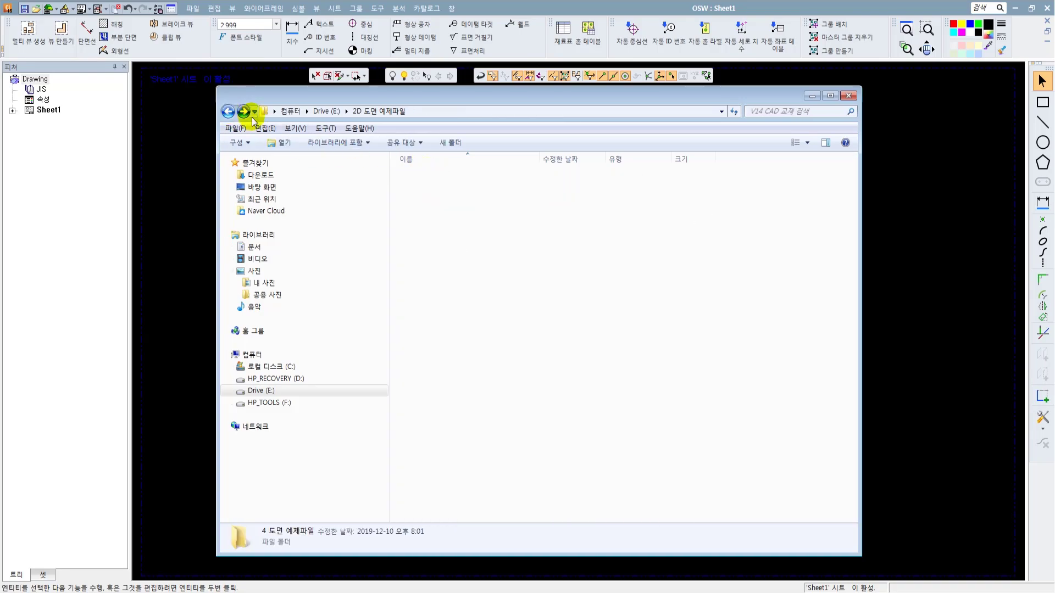
double_click(421, 208)
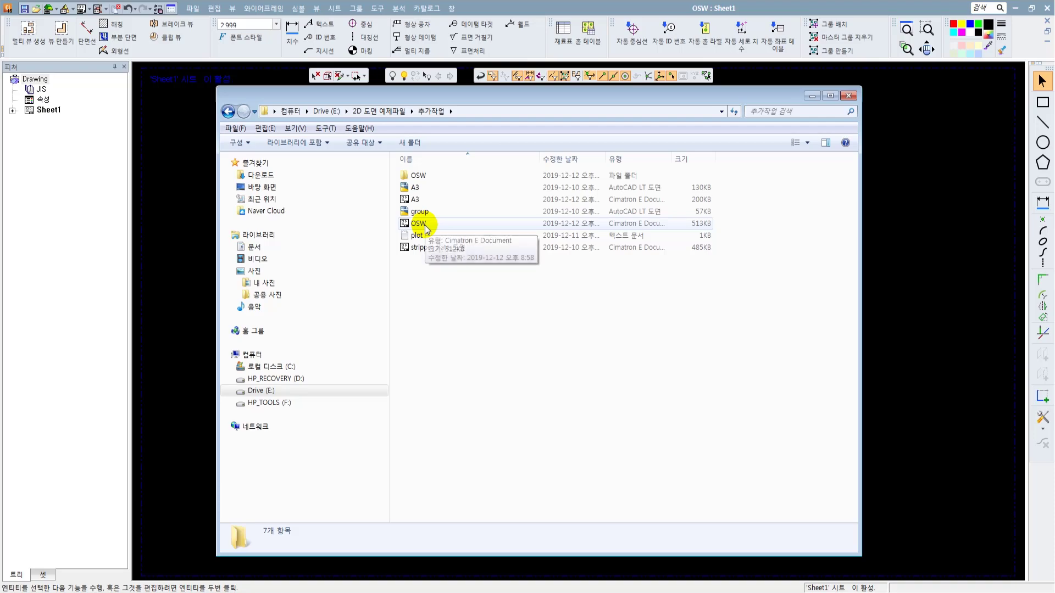
drag(604, 159, 676, 164)
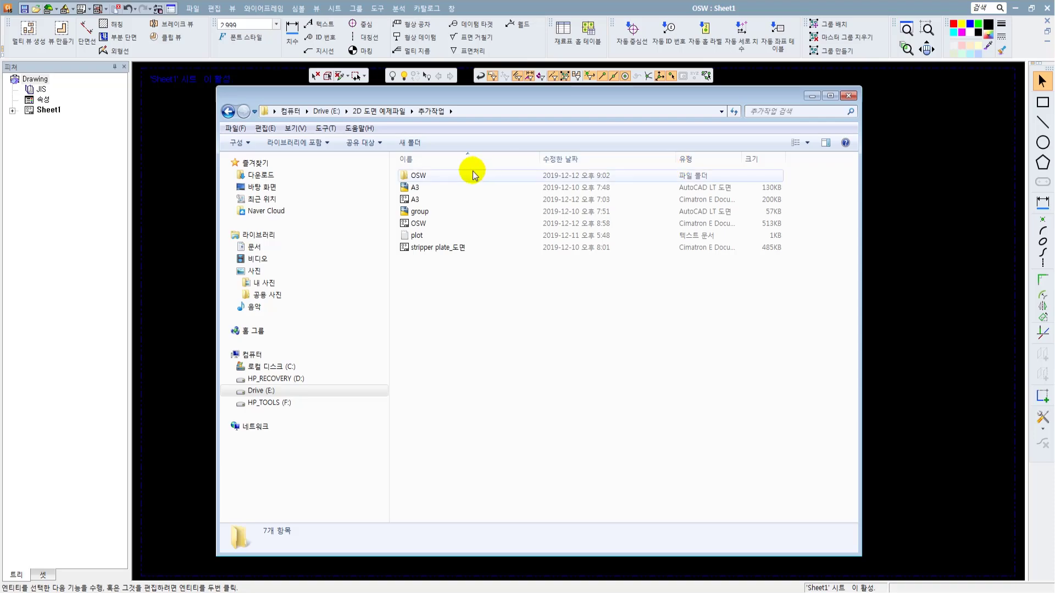
Open the exported OSW_Sheet1 DXF file from the OSW subfolder in AutoCAD LT.
click(204, 214)
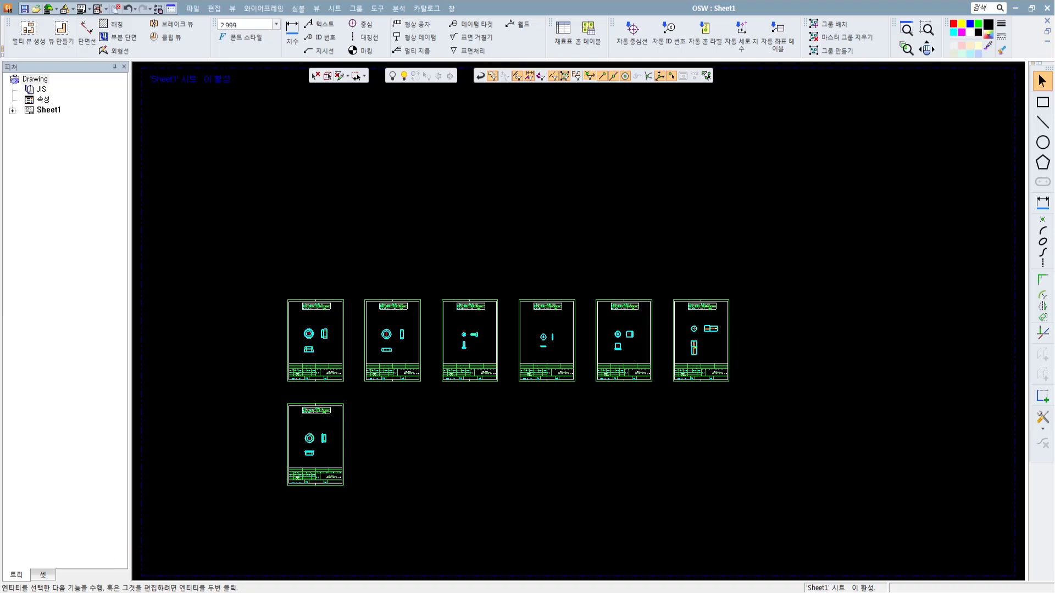
key(alt+Tab)
double_click(424, 173)
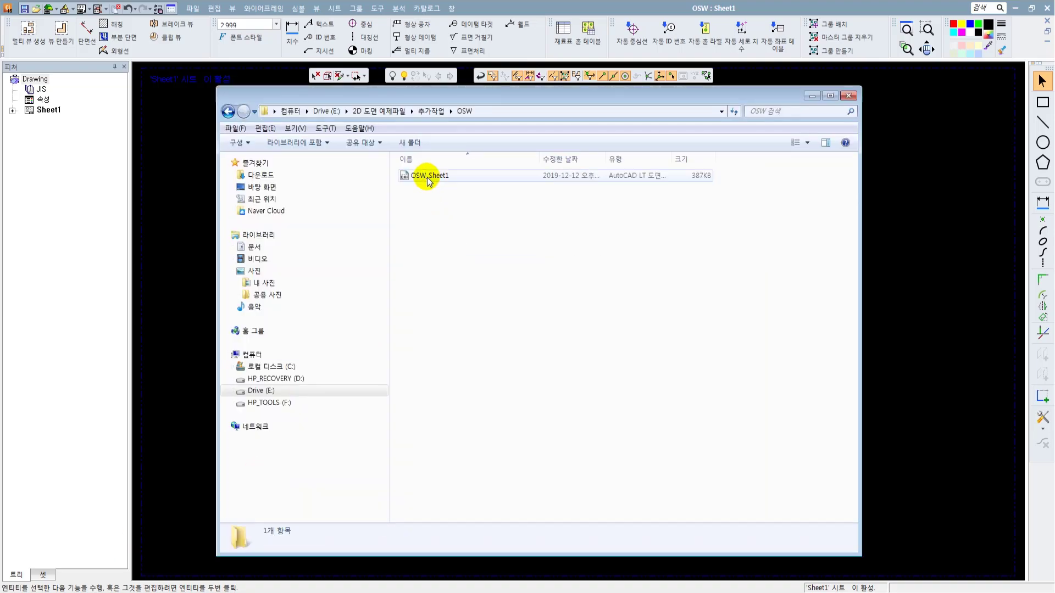
click(228, 111)
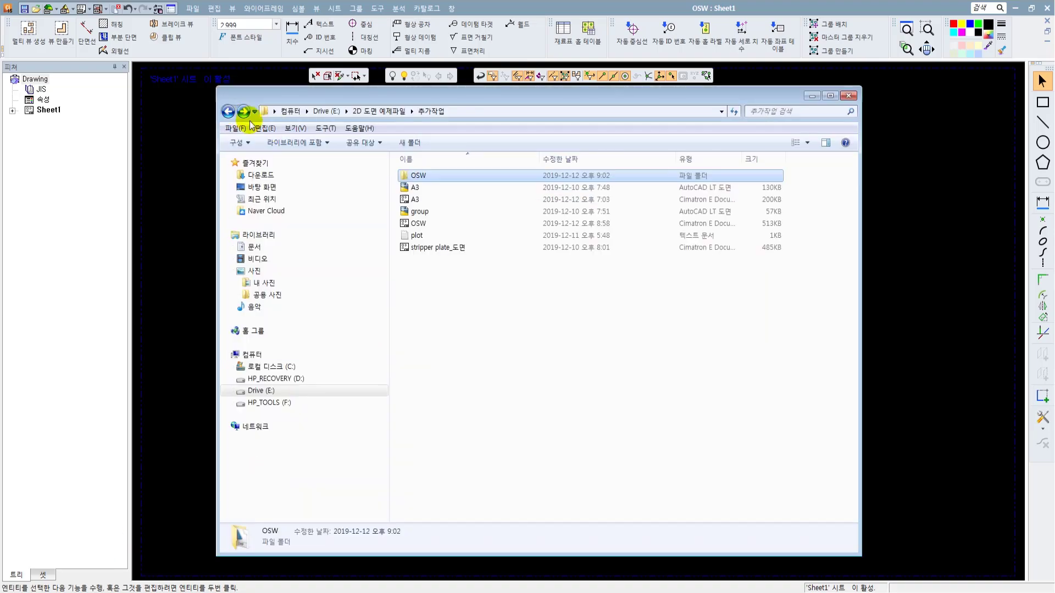
double_click(420, 177)
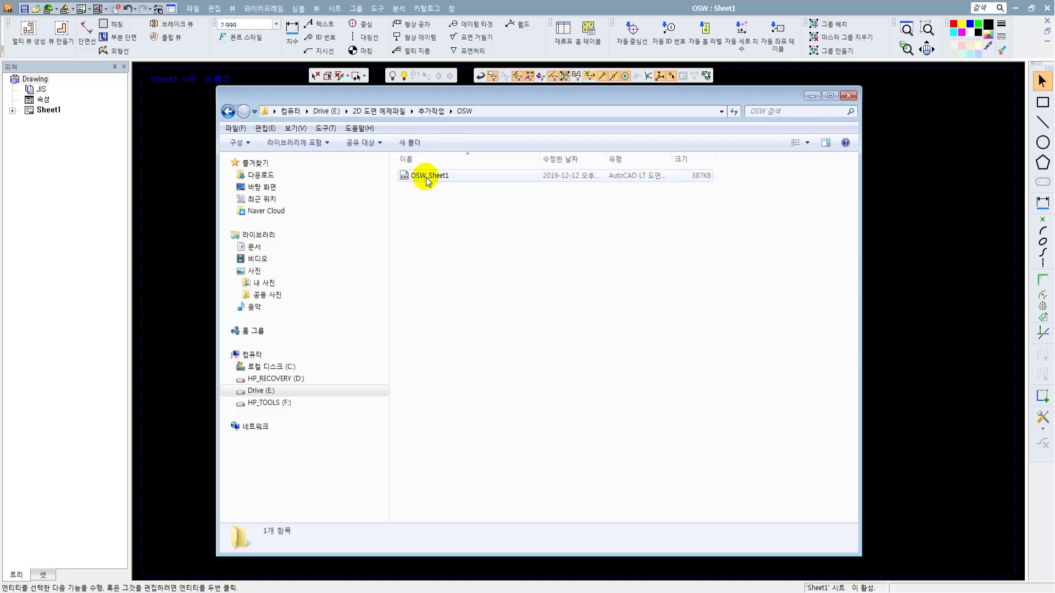
click(427, 178)
double_click(428, 177)
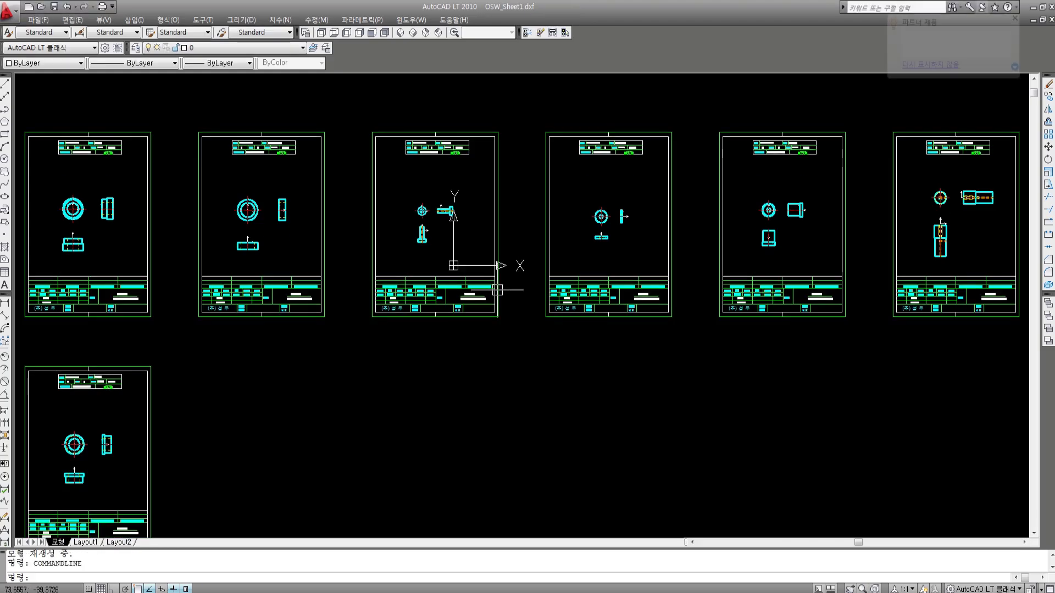
Turn off the lineweight display for the imported drawing frames.
click(174, 589)
scroll(393, 389, down, 2)
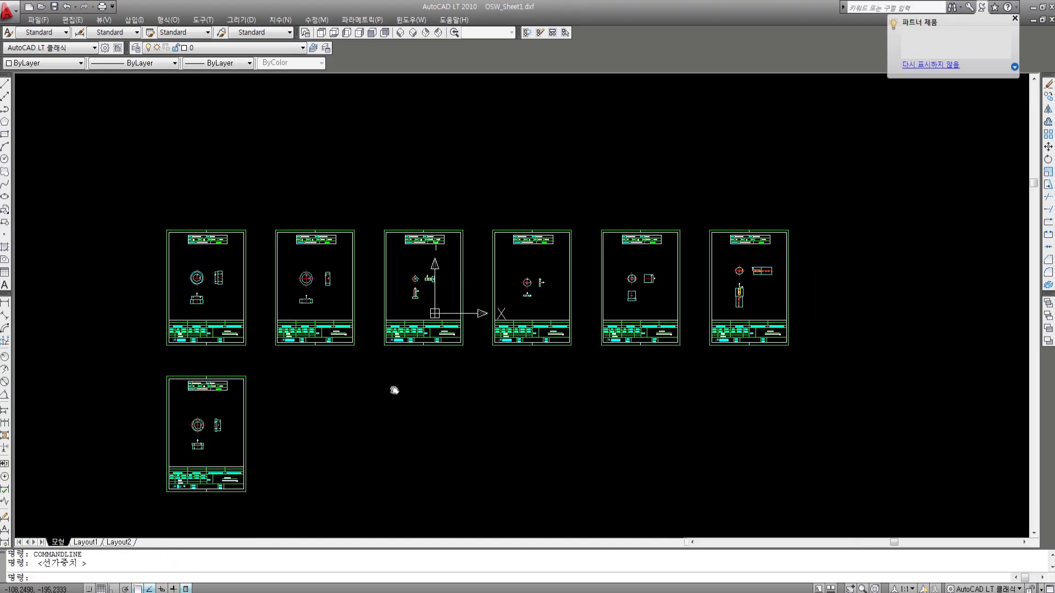
scroll(305, 304, up, 4)
Explode the block that holds the drawing frames and title tables.
key(ctrl+a)
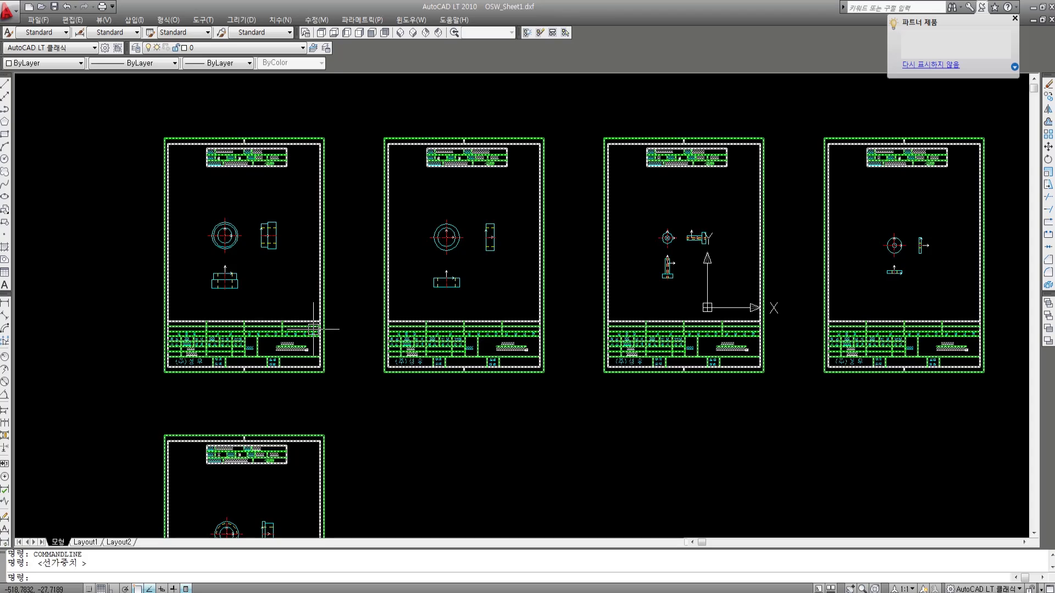
text(x)
key(space)
click(314, 330)
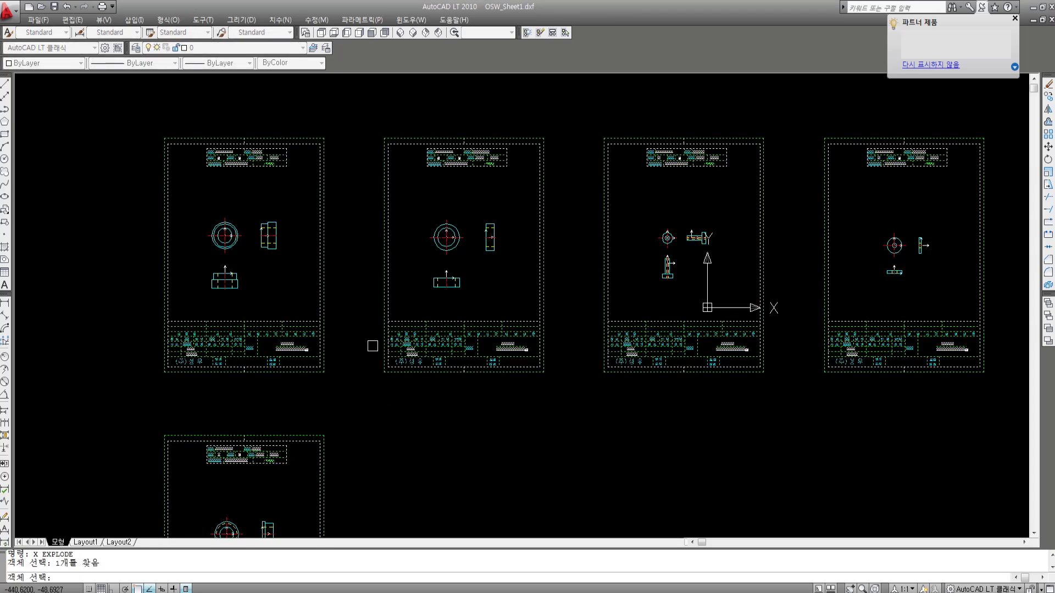
key(space)
Regenerate the model display so the circles in the first sheet's part views are redrawn smoothly.
scroll(313, 297, up, 2)
middle_drag(258, 214, 340, 267)
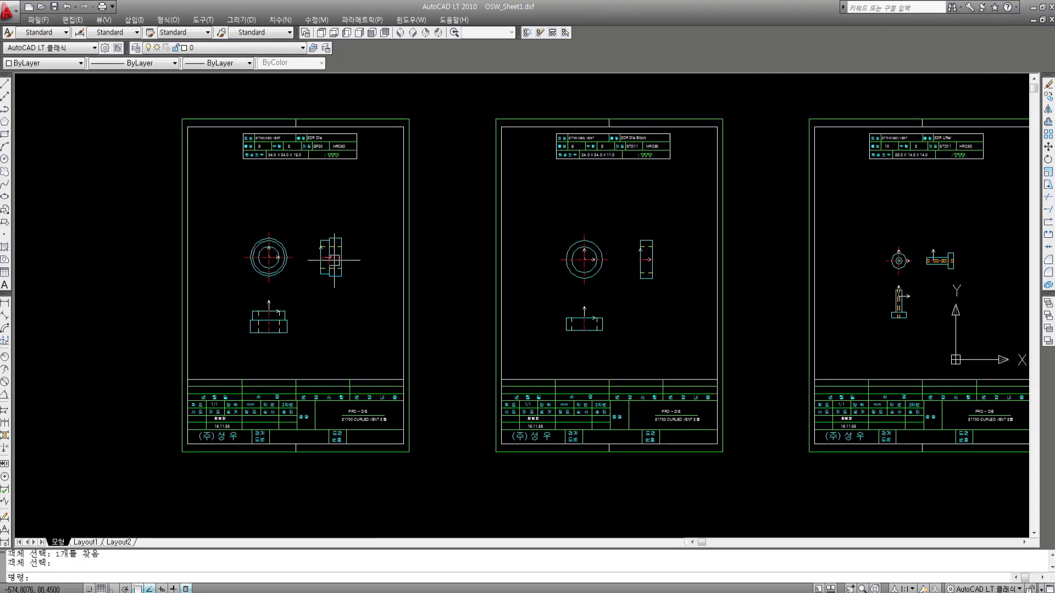
scroll(280, 252, up, 4)
text(re)
key(space)
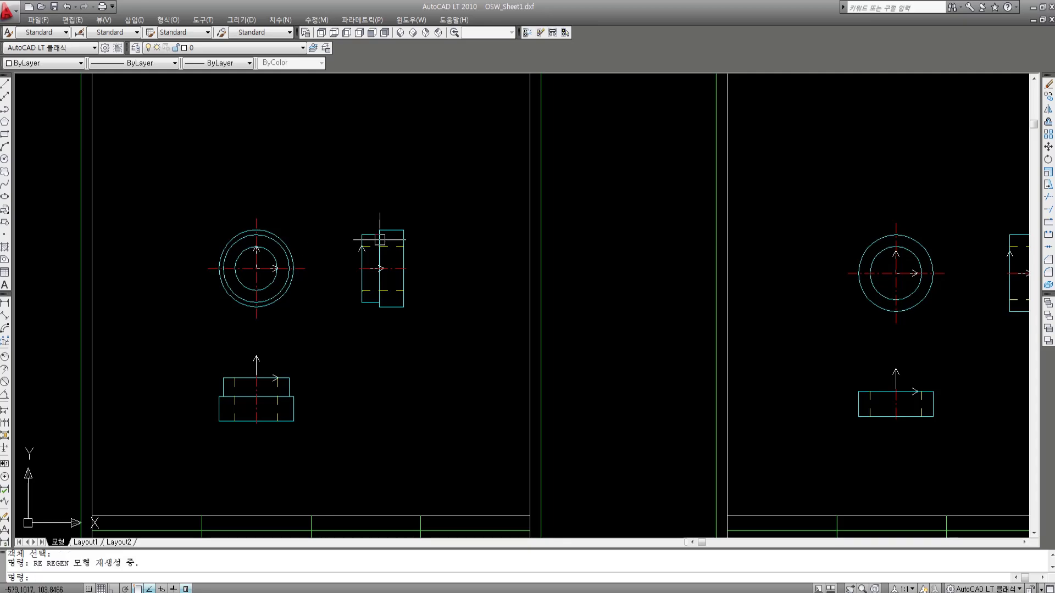
Examine the title table and part views on the 2DR Die Block sheet and the neighbouring sheets.
scroll(577, 275, down, 2)
scroll(673, 191, up, 3)
middle_drag(672, 197, 678, 304)
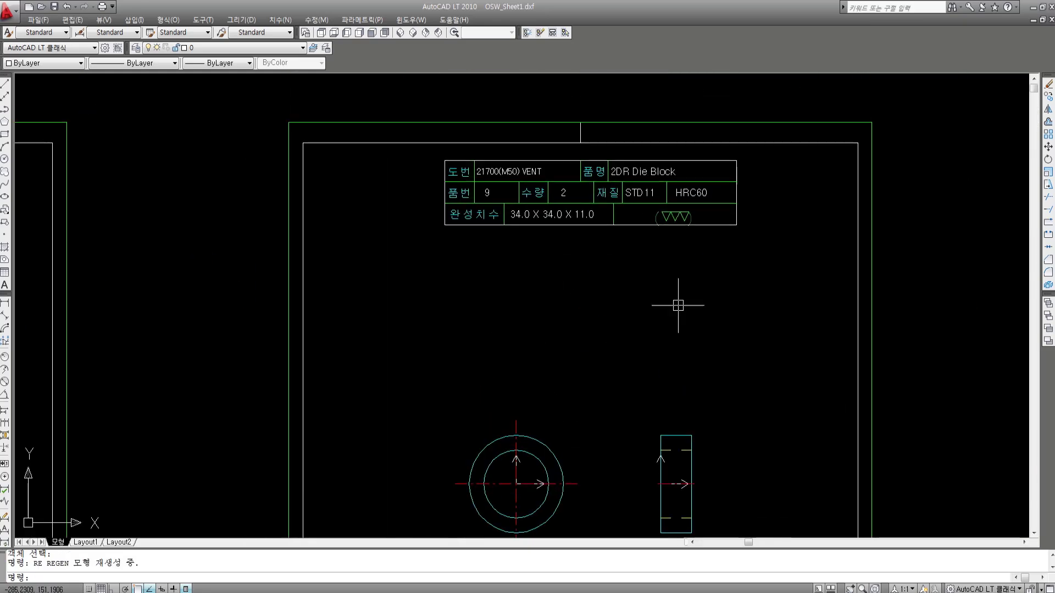
scroll(680, 302, down, 6)
middle_drag(789, 309, 503, 243)
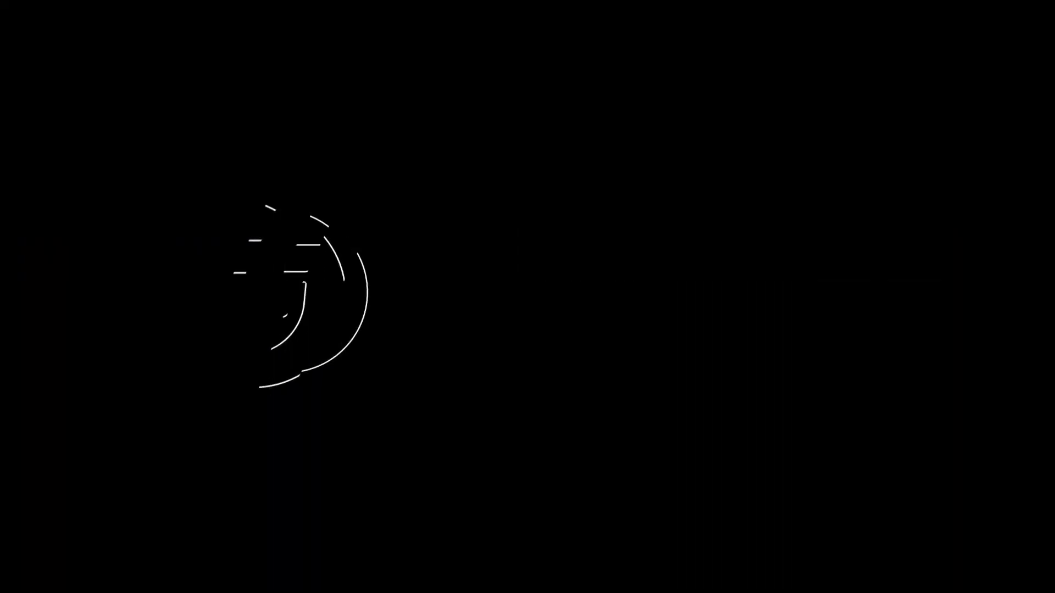